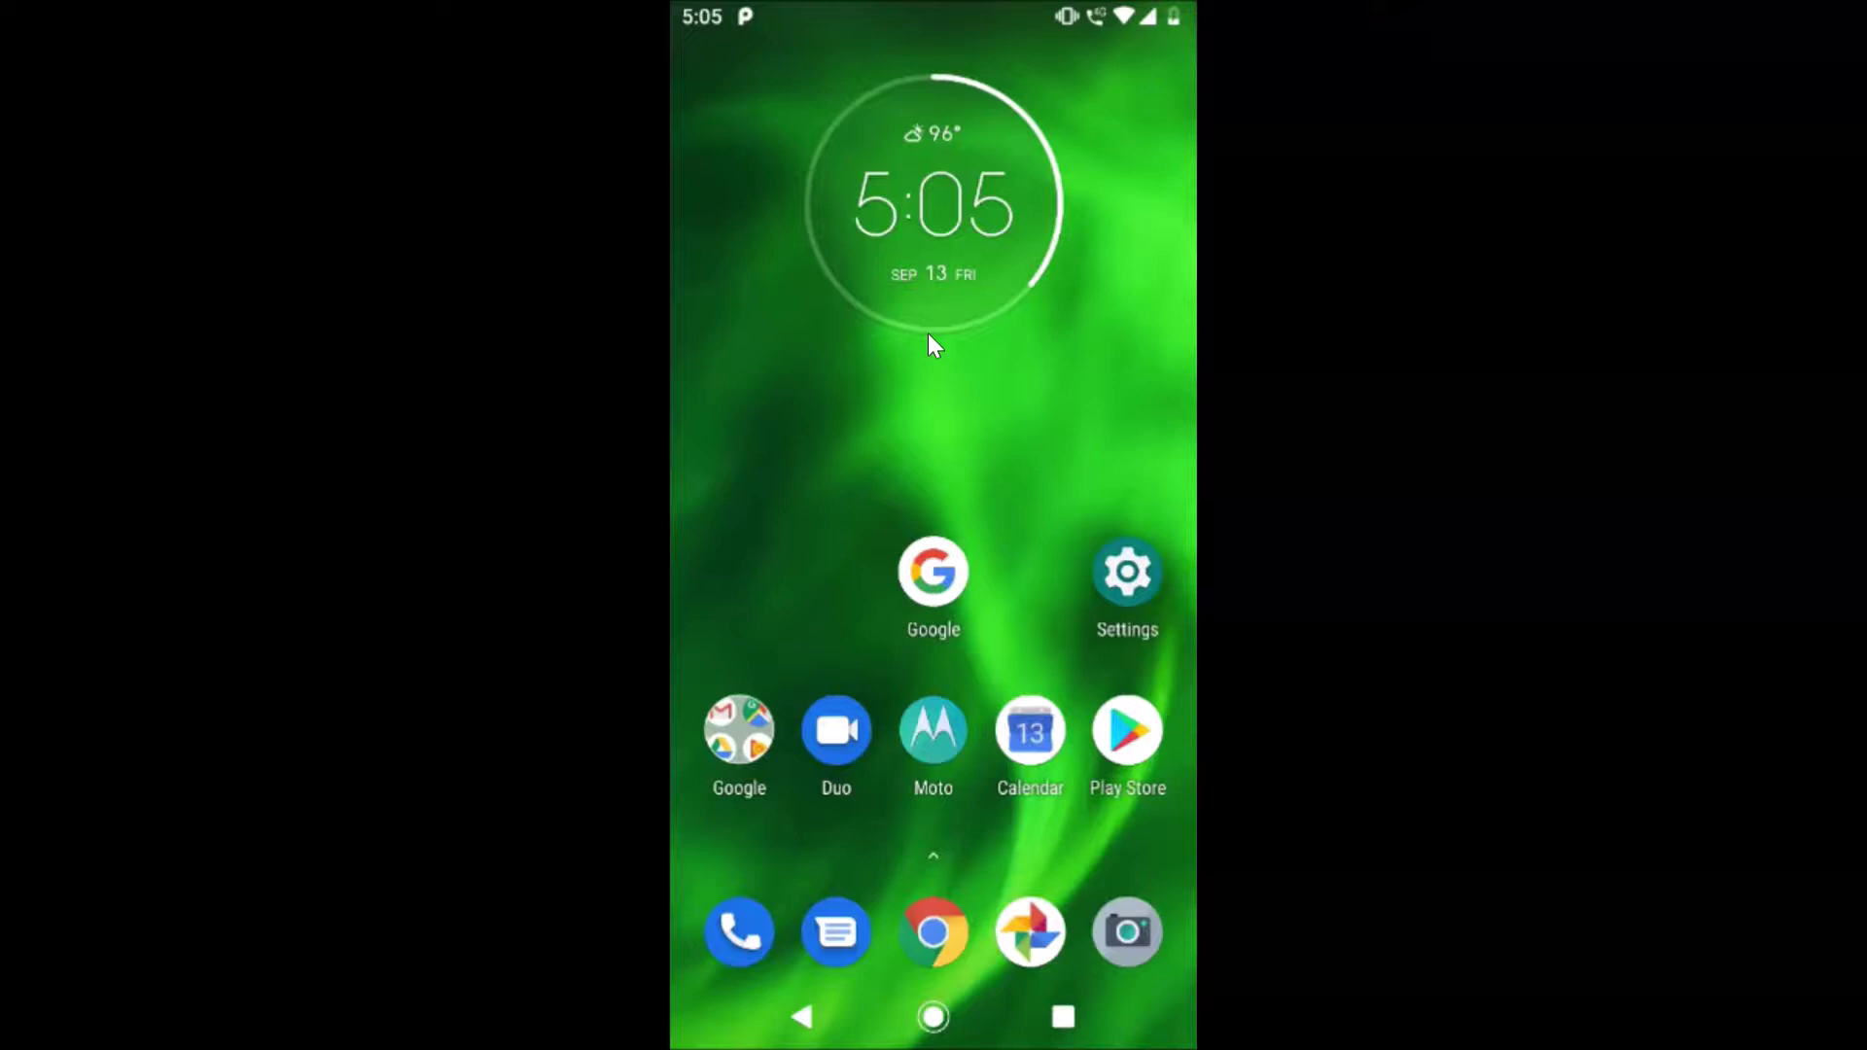
# Launch Google Play Store from the Android home screen
pyautogui.click(1097, 692)
pyautogui.click(1130, 735)
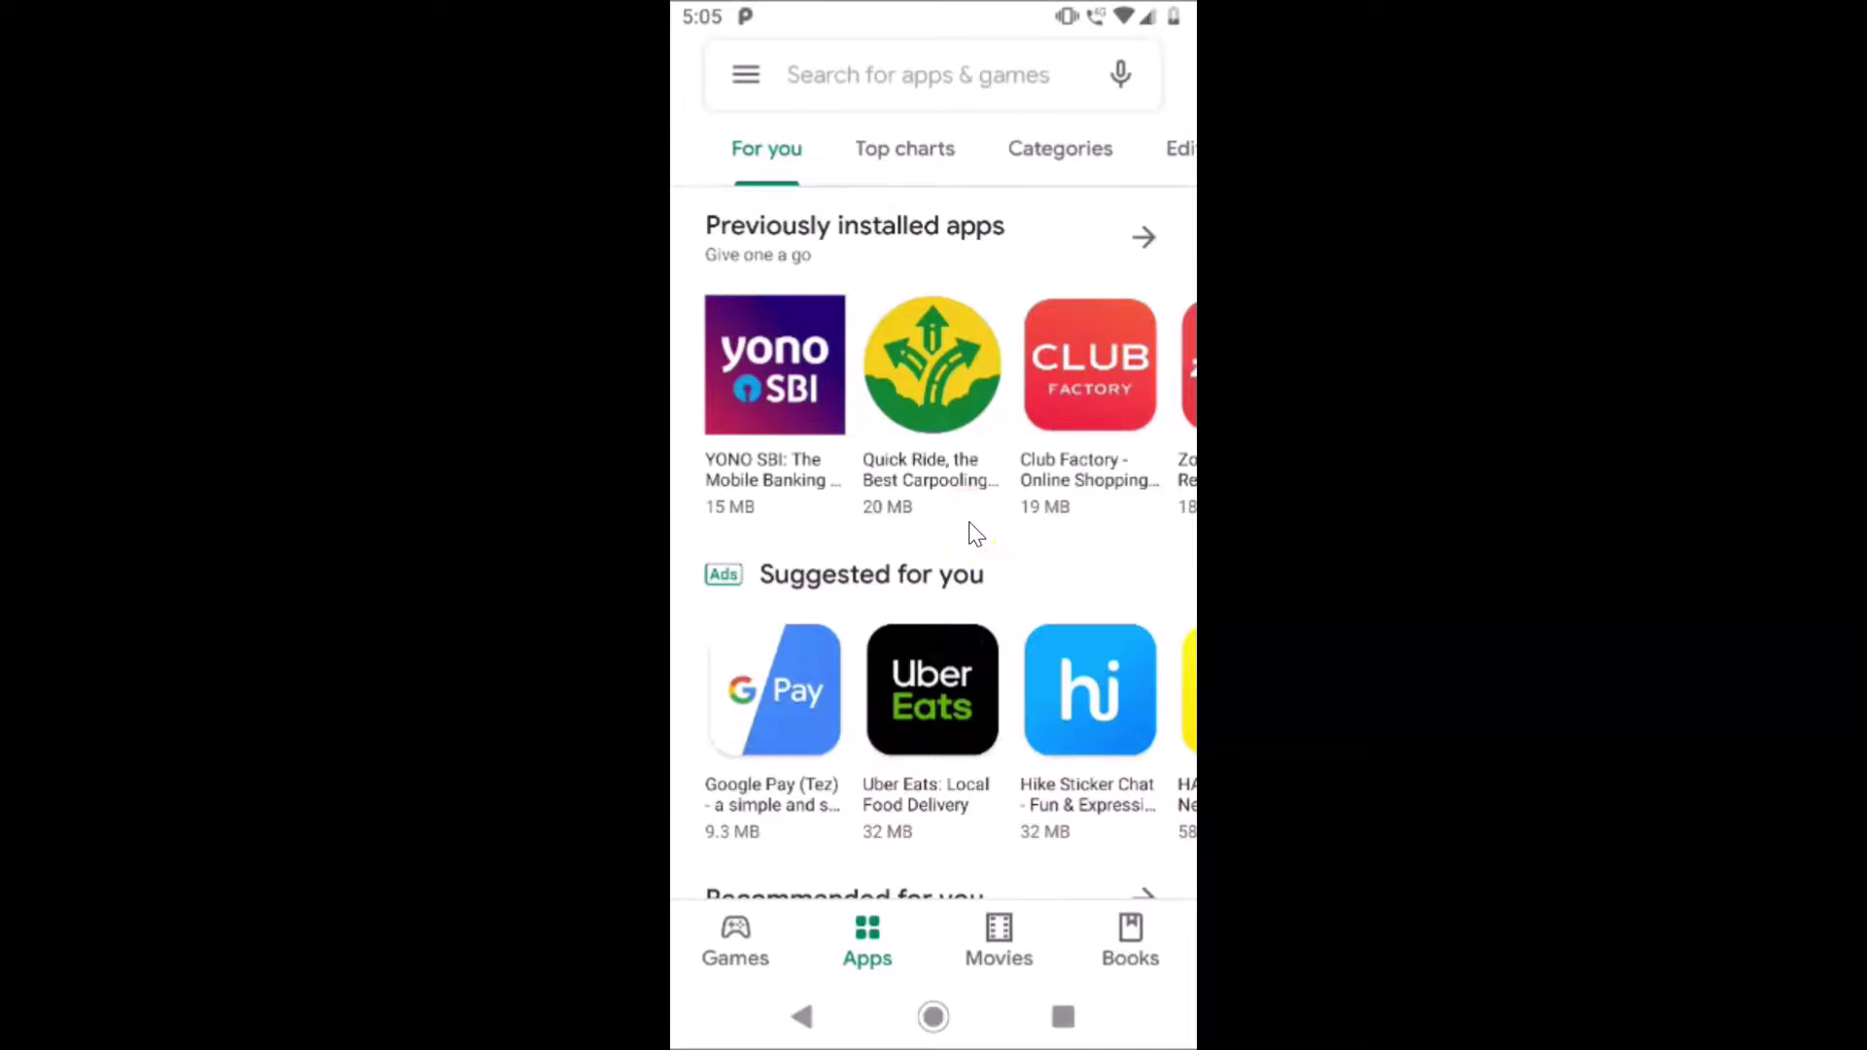
# Search the Play Store for 'instagram', install Instagram, and open it
pyautogui.click(933, 76)
pyautogui.write('instagram')
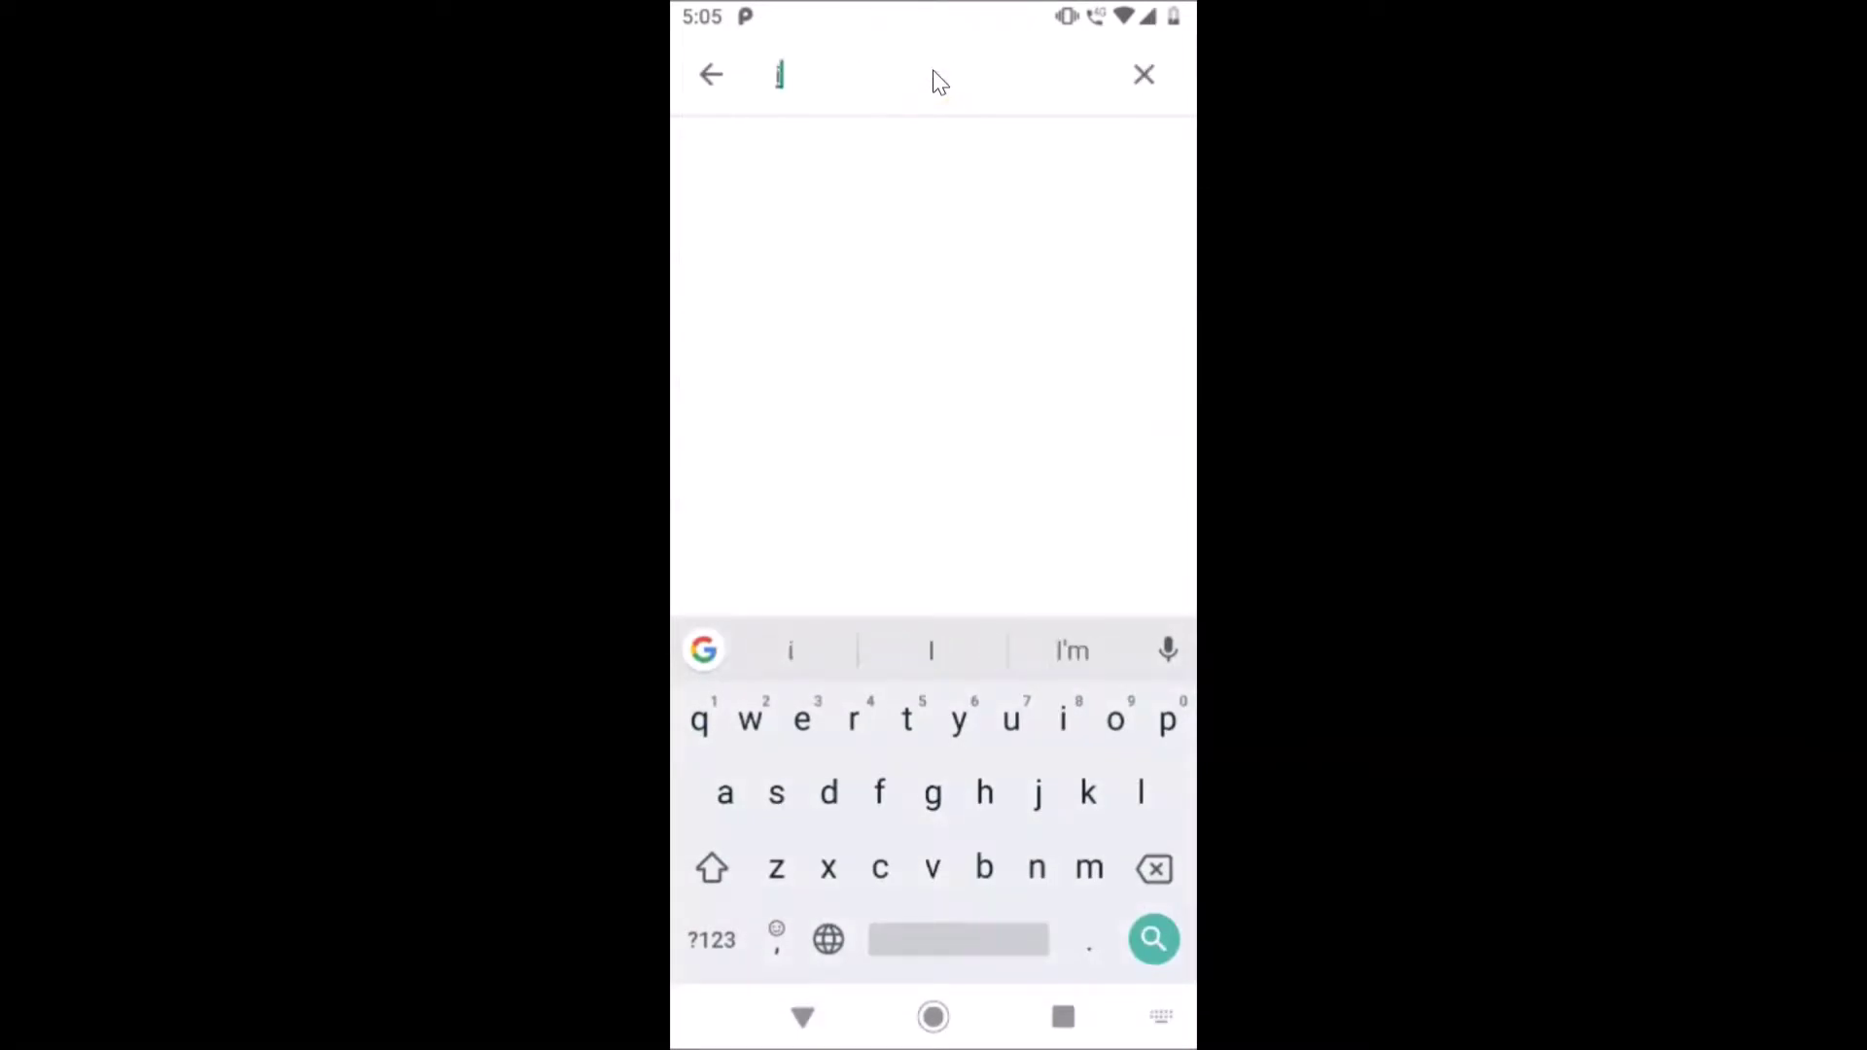
pyautogui.press('Return')
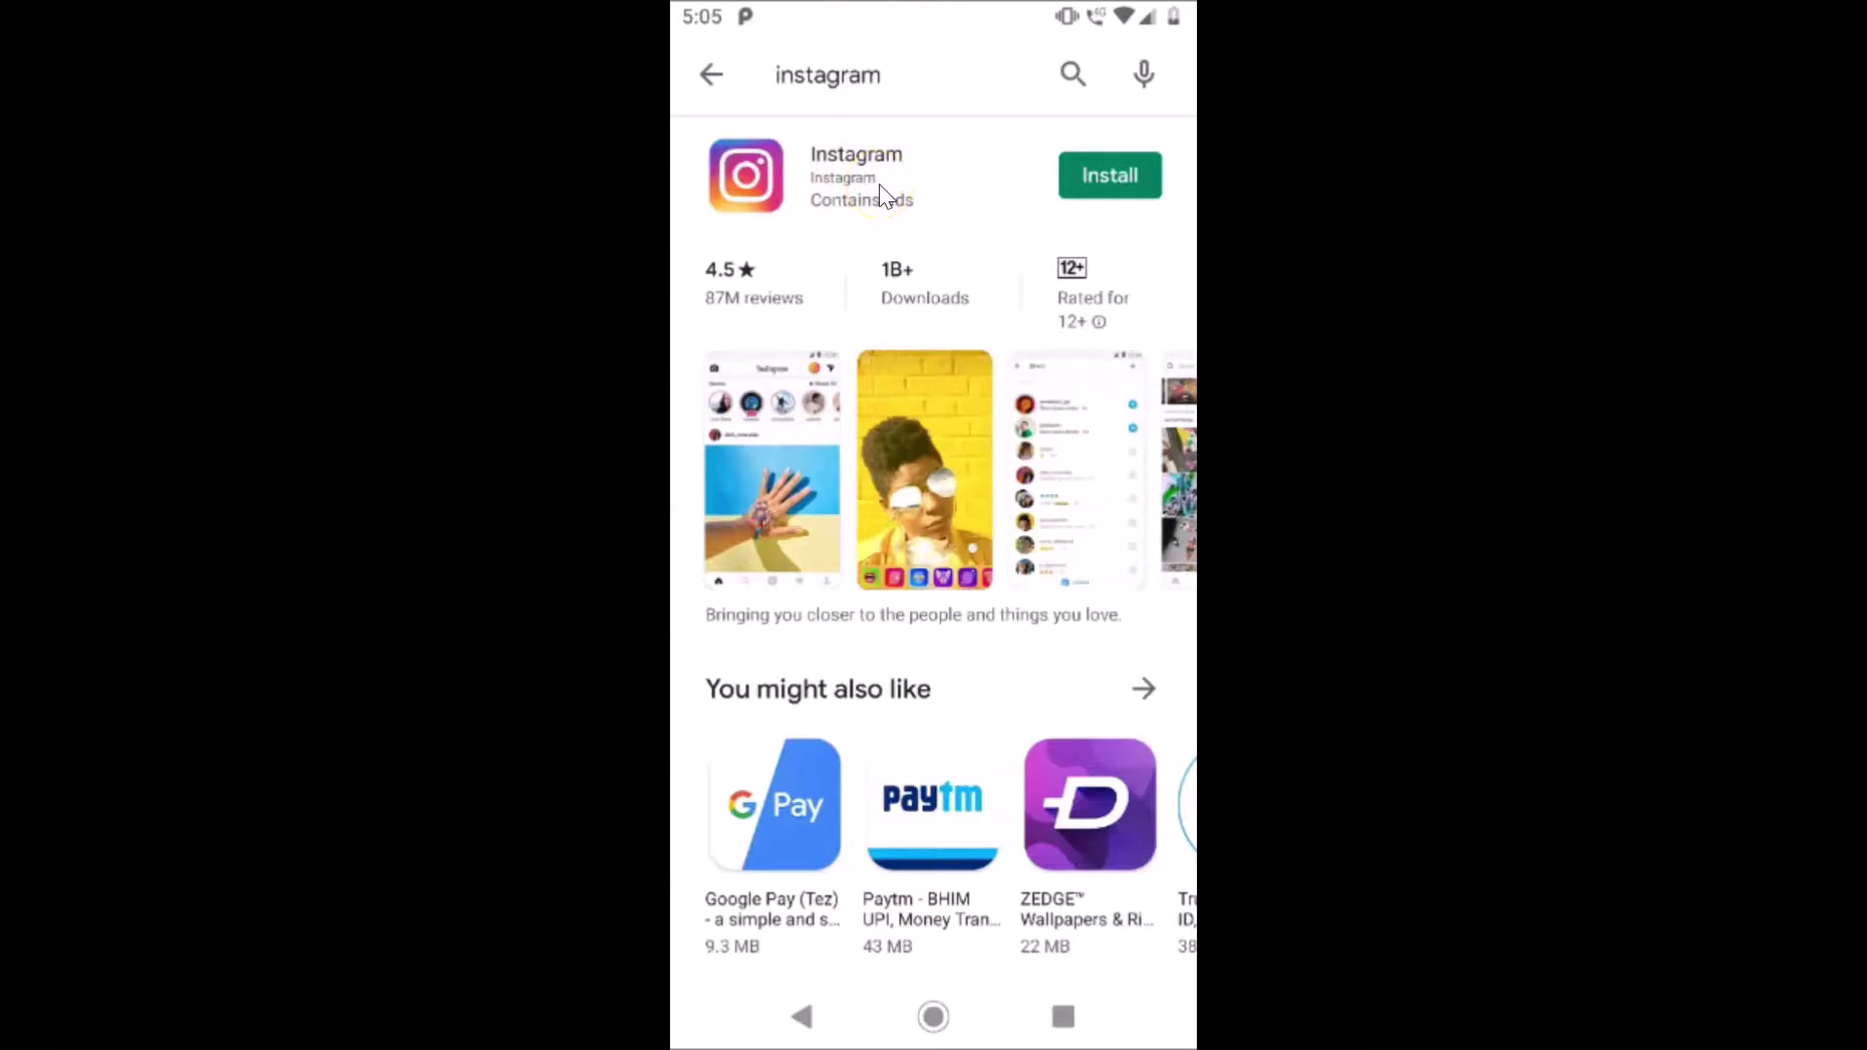
pyautogui.click(881, 189)
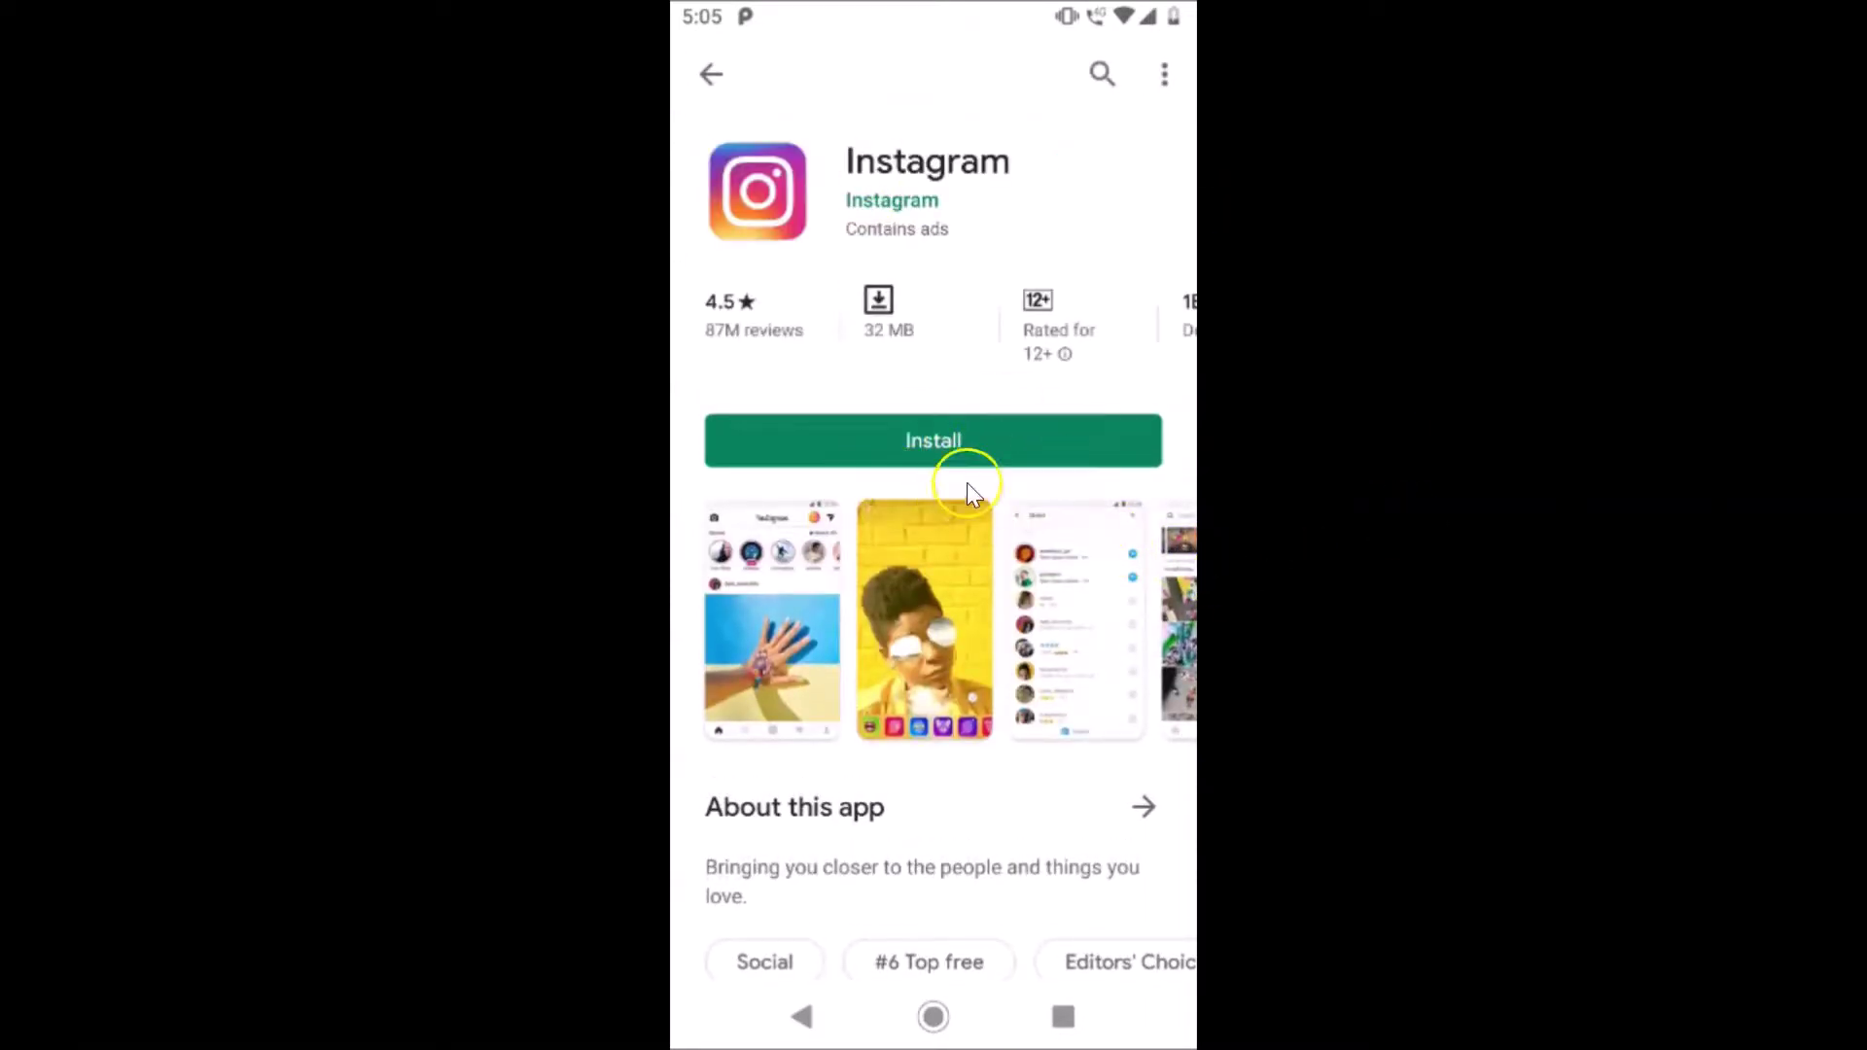
pyautogui.click(929, 441)
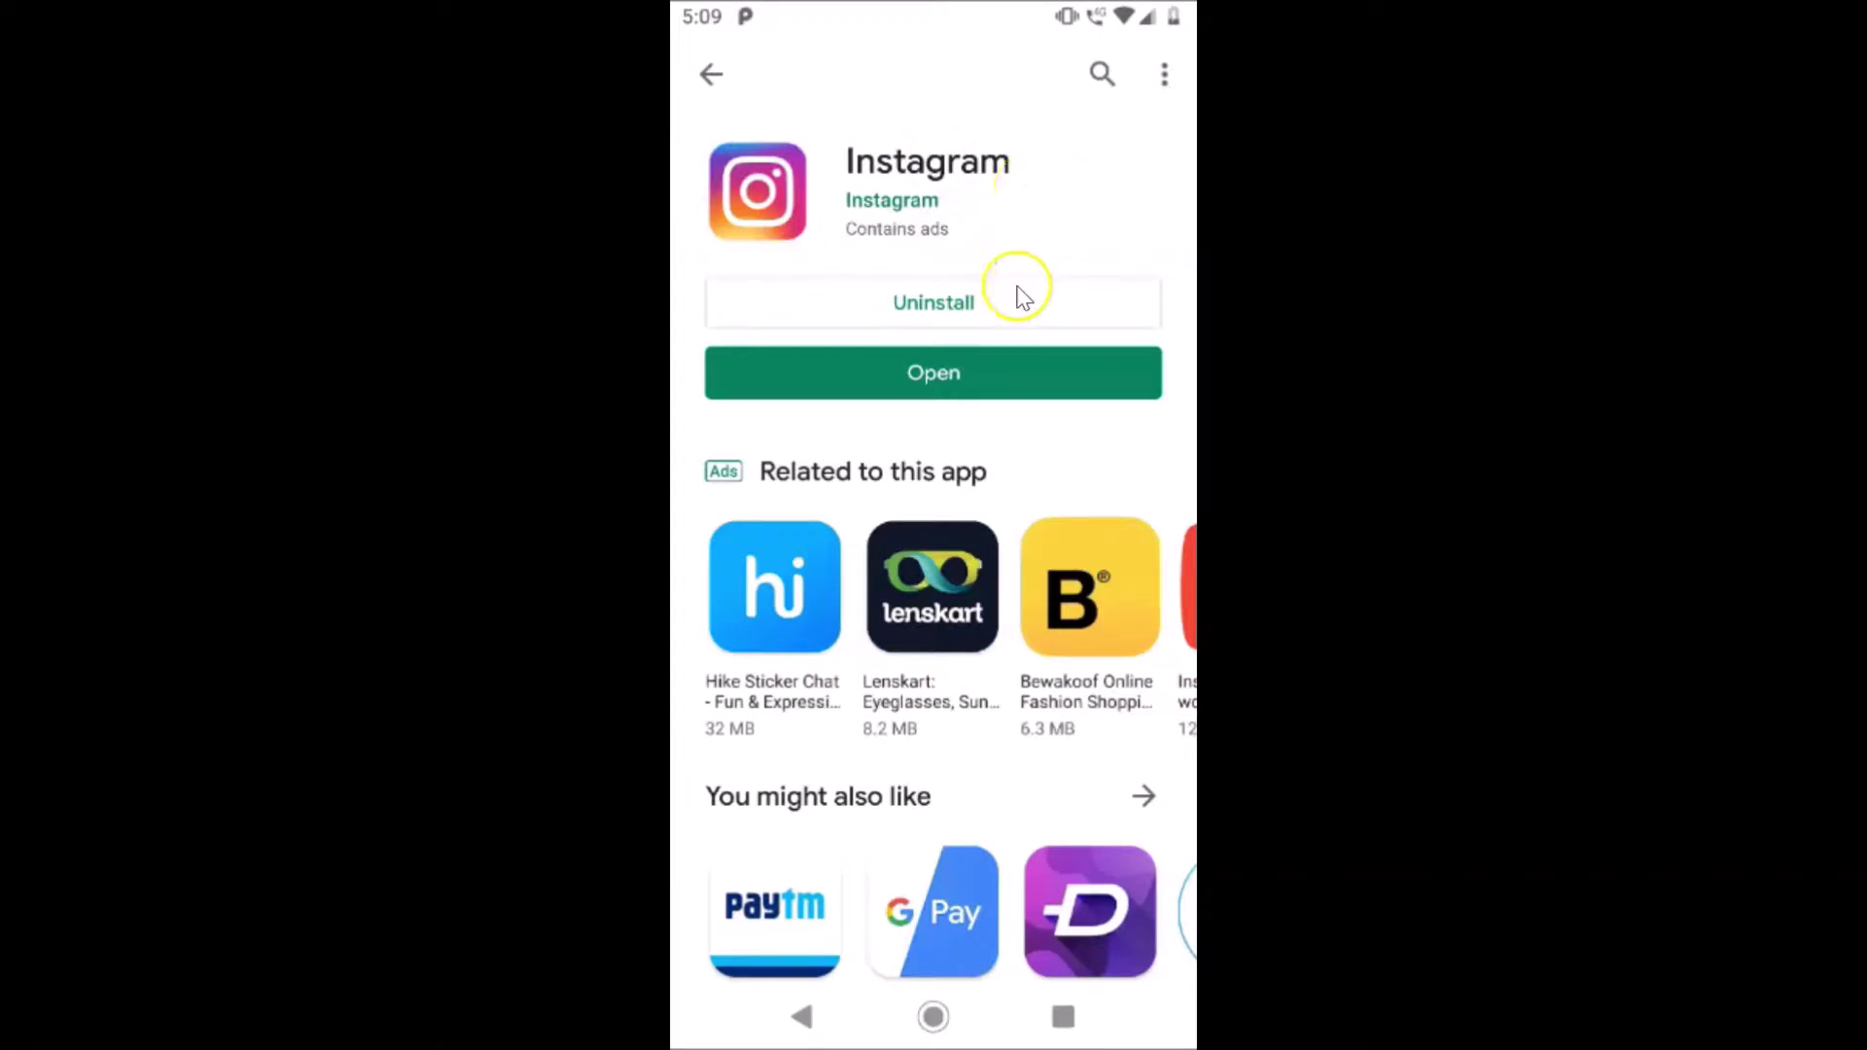
pyautogui.click(938, 371)
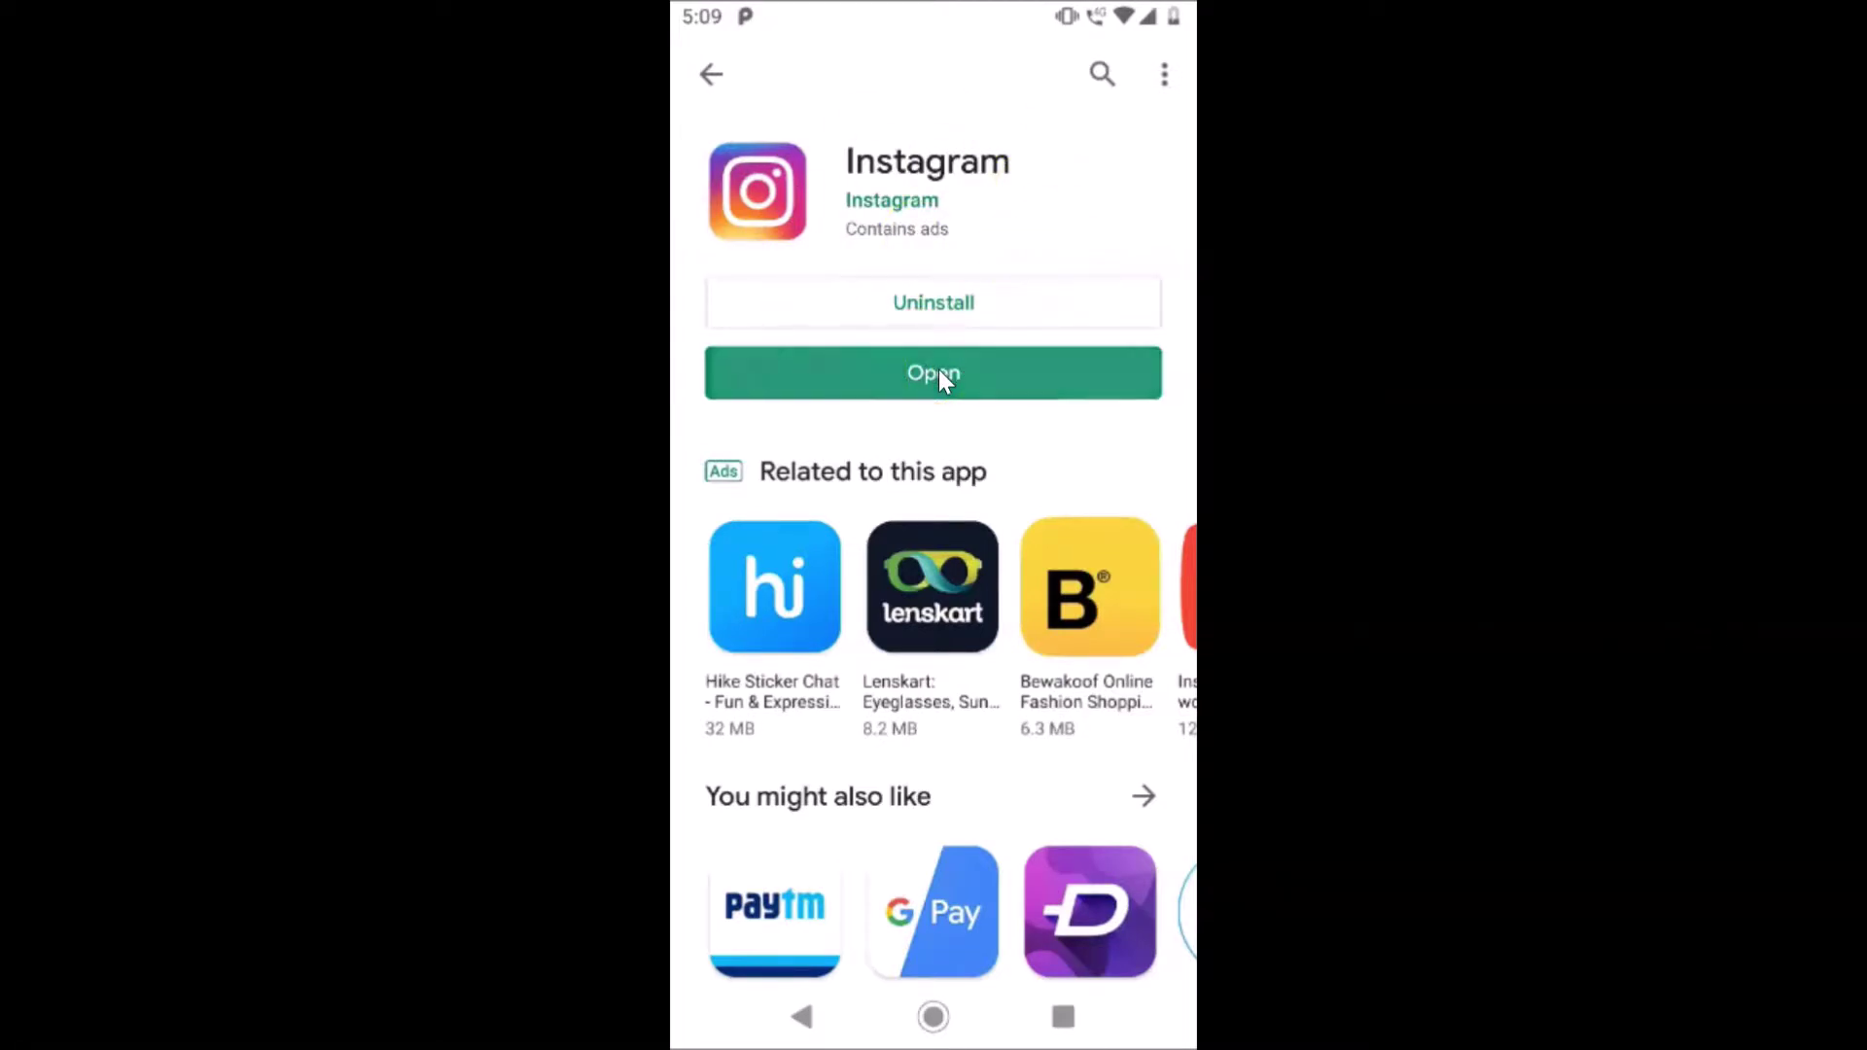
pyautogui.click(902, 410)
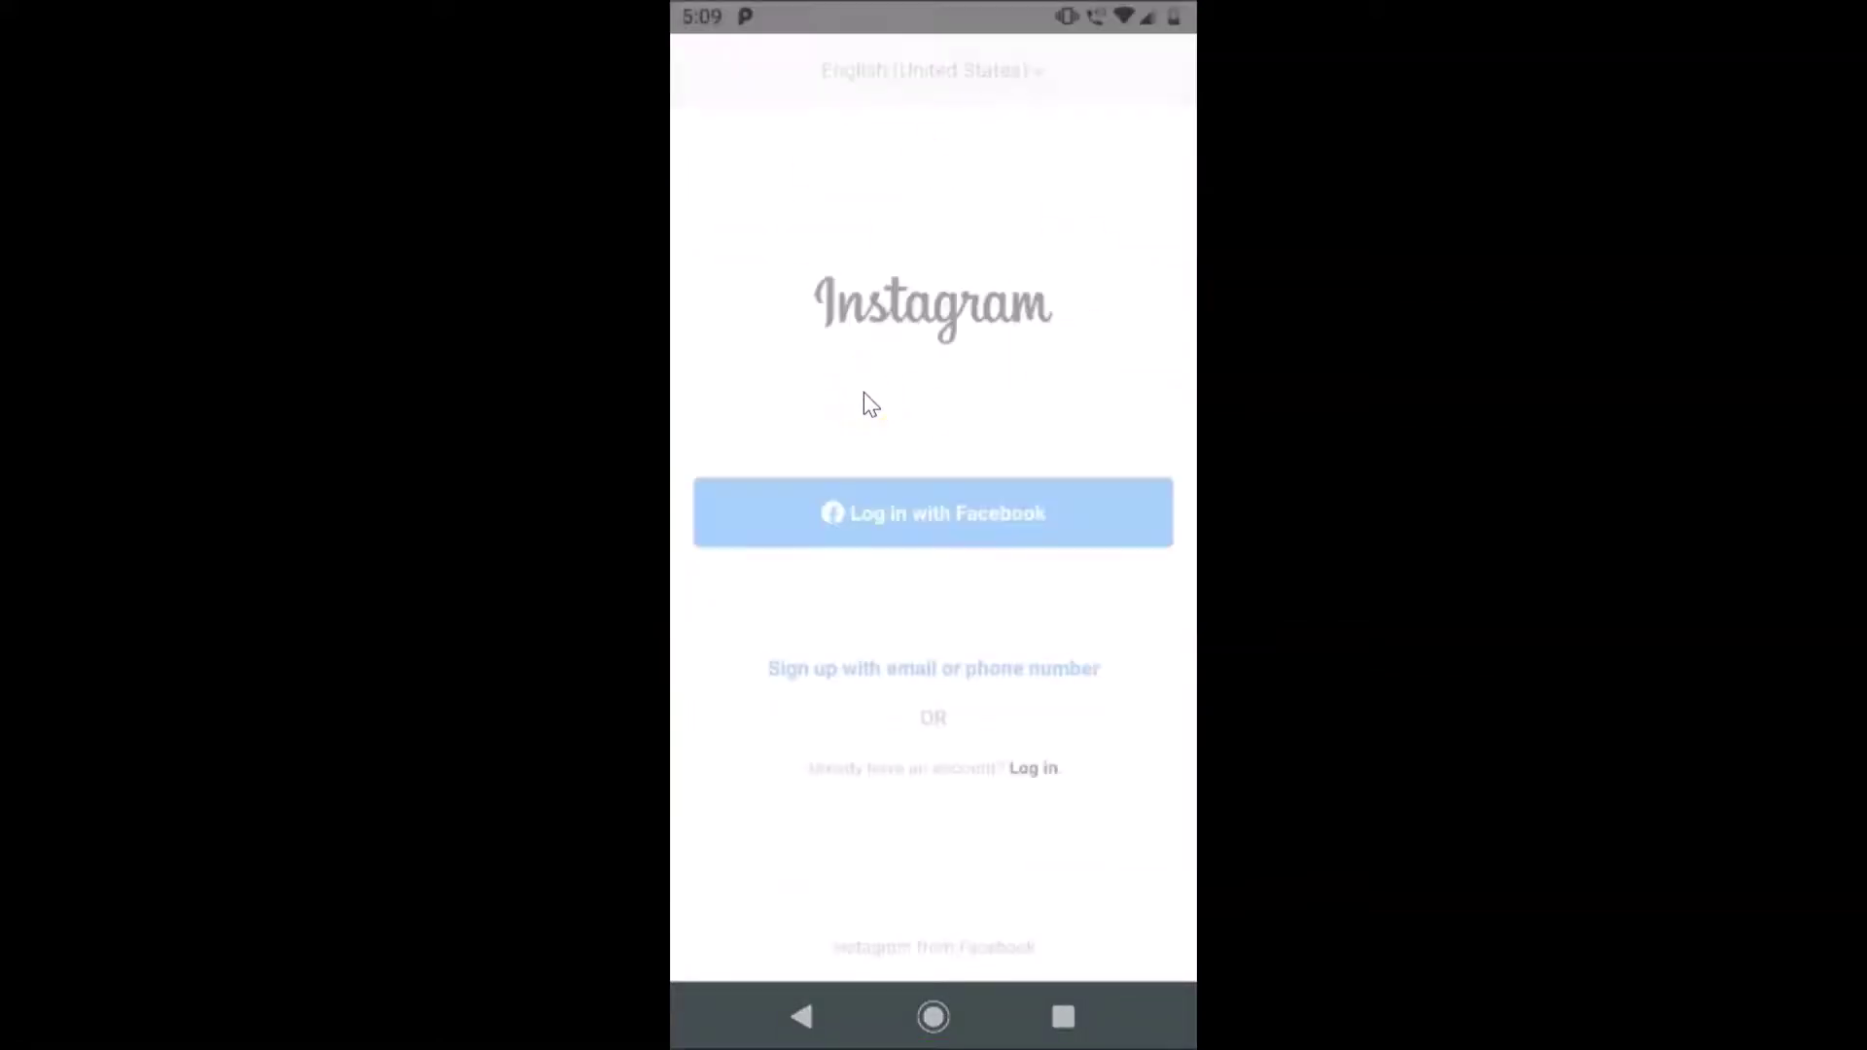
pyautogui.click(1119, 451)
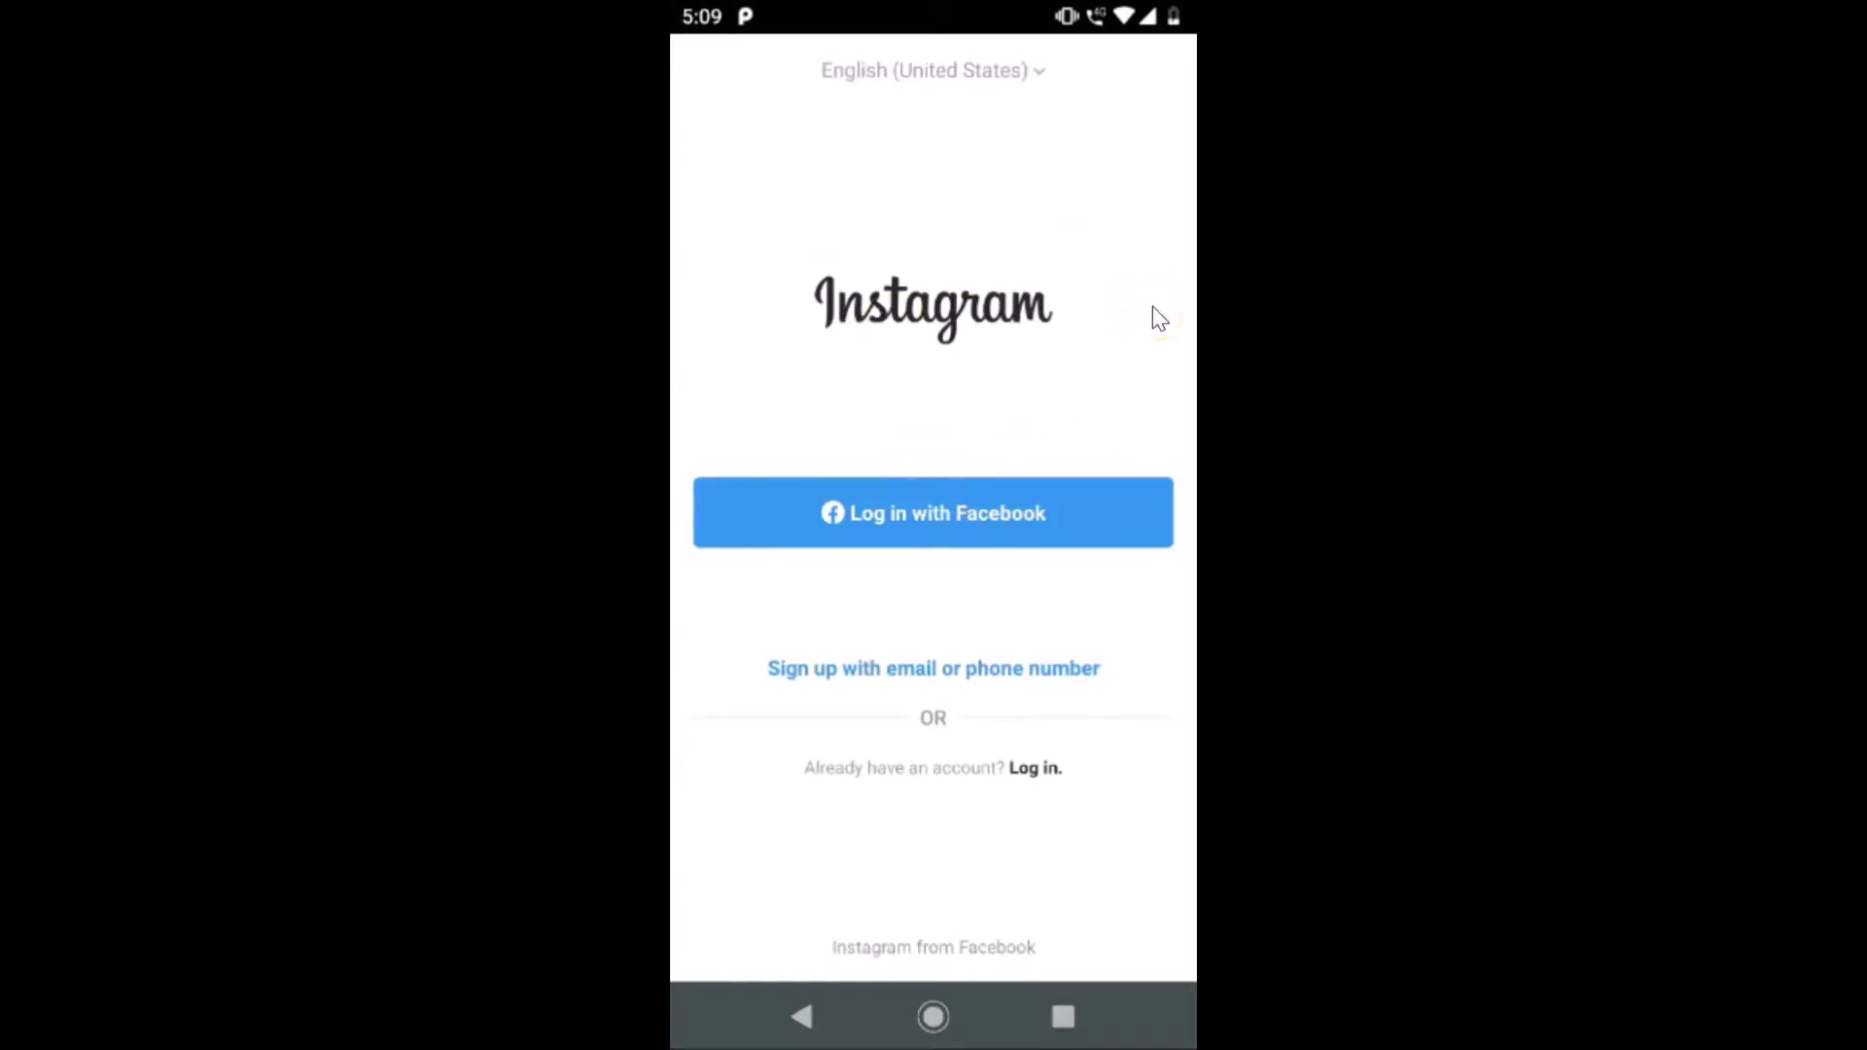
pyautogui.click(959, 408)
pyautogui.click(920, 670)
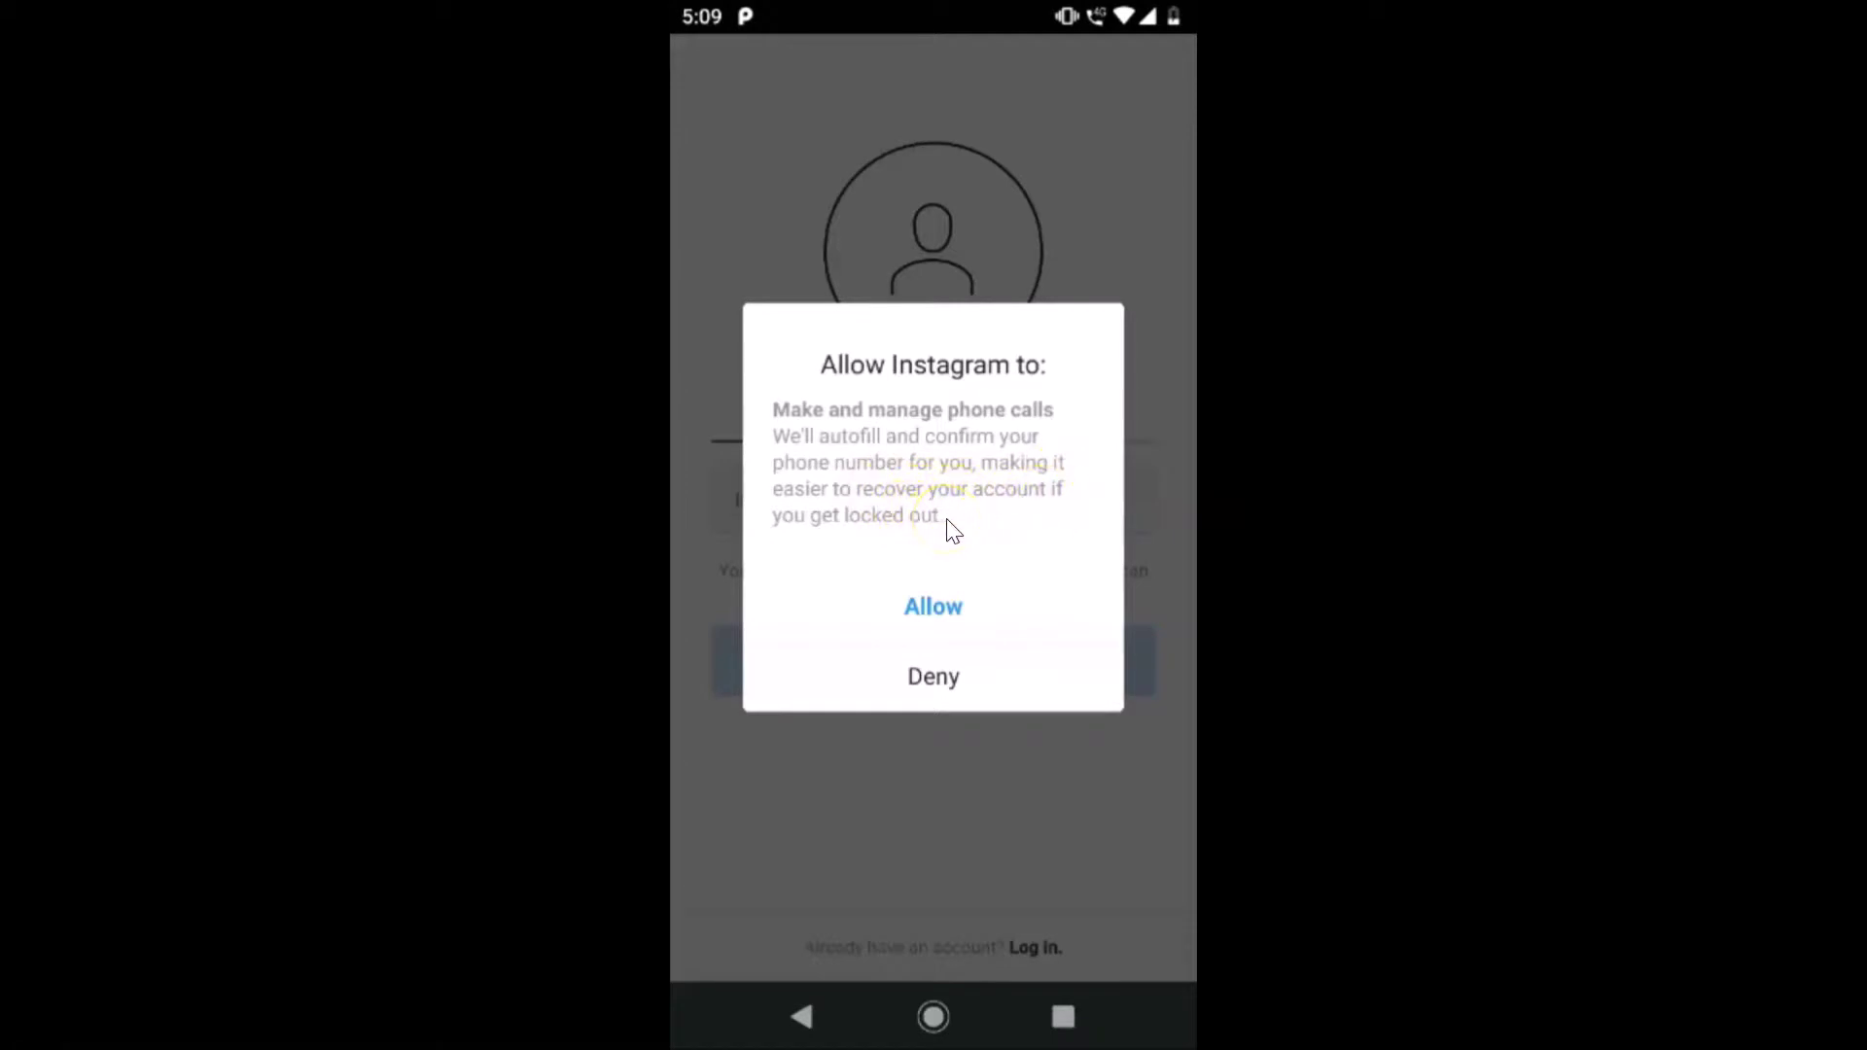
pyautogui.click(936, 610)
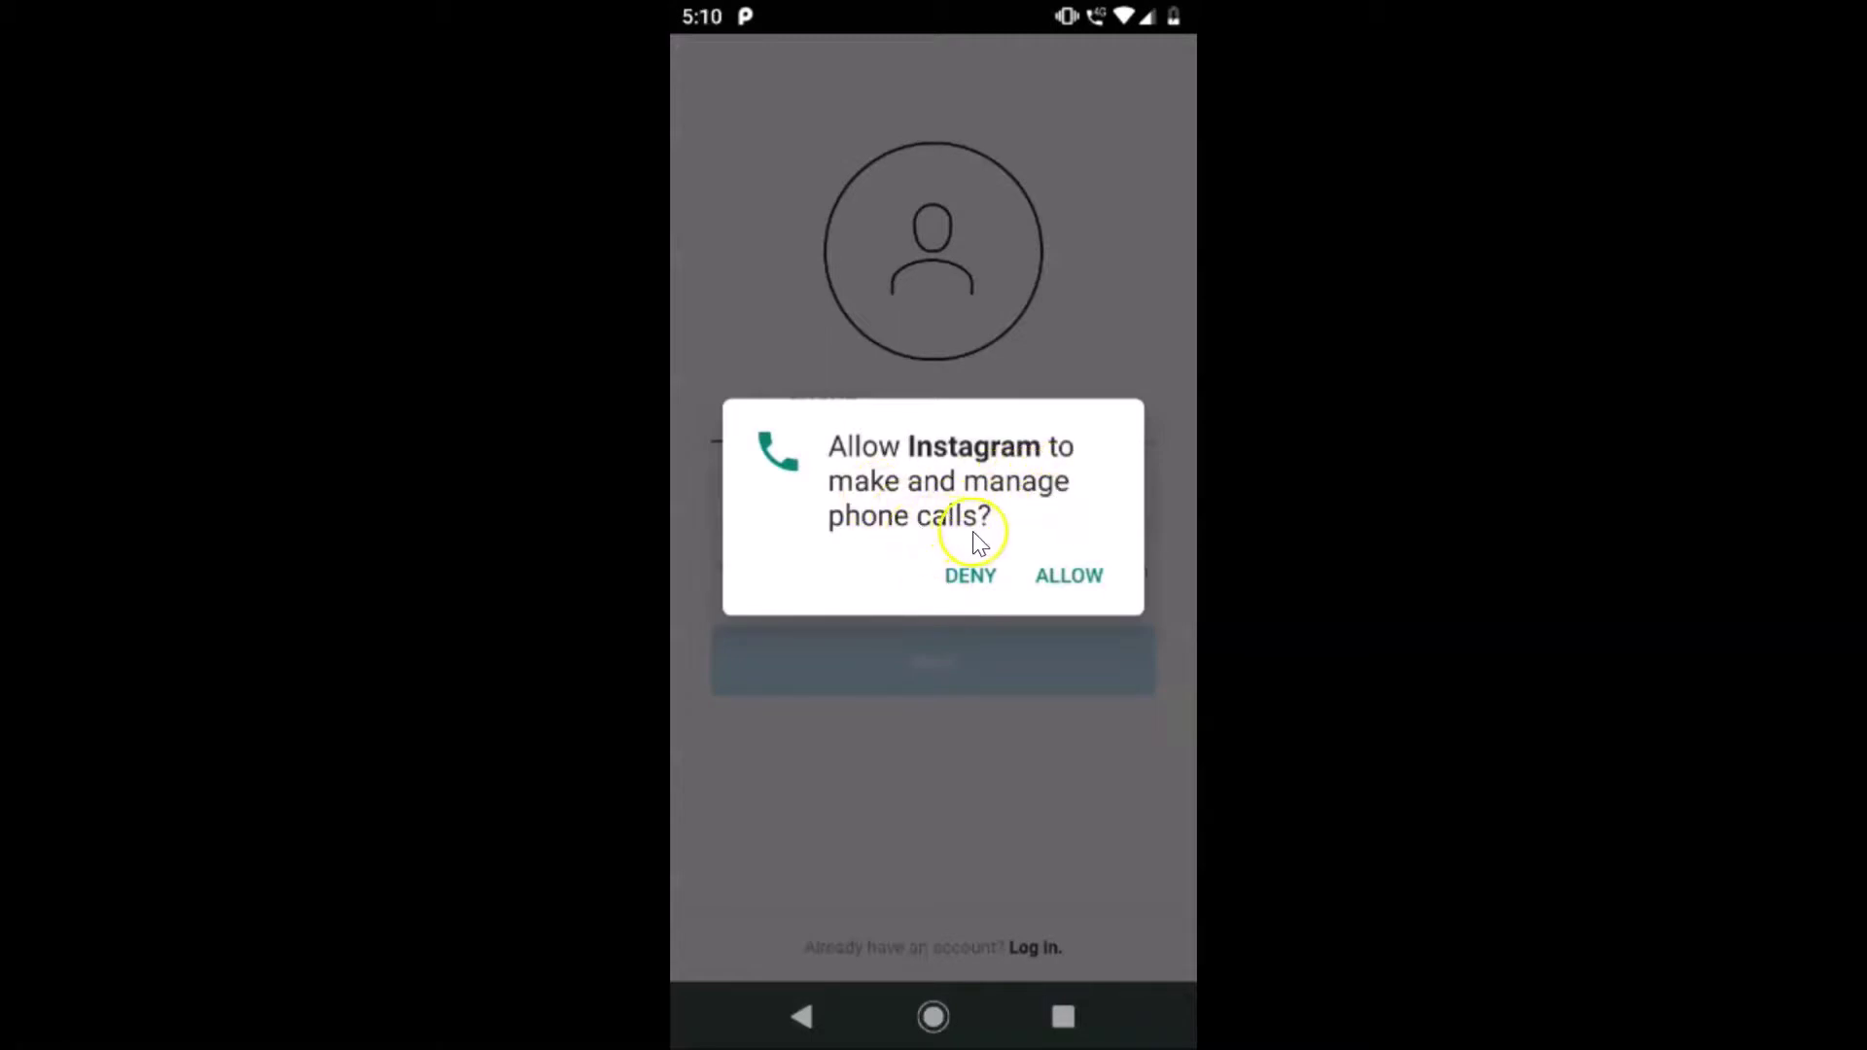
# Grant phone-call permission and stay on the PHONE sign-up tab
pyautogui.click(1048, 593)
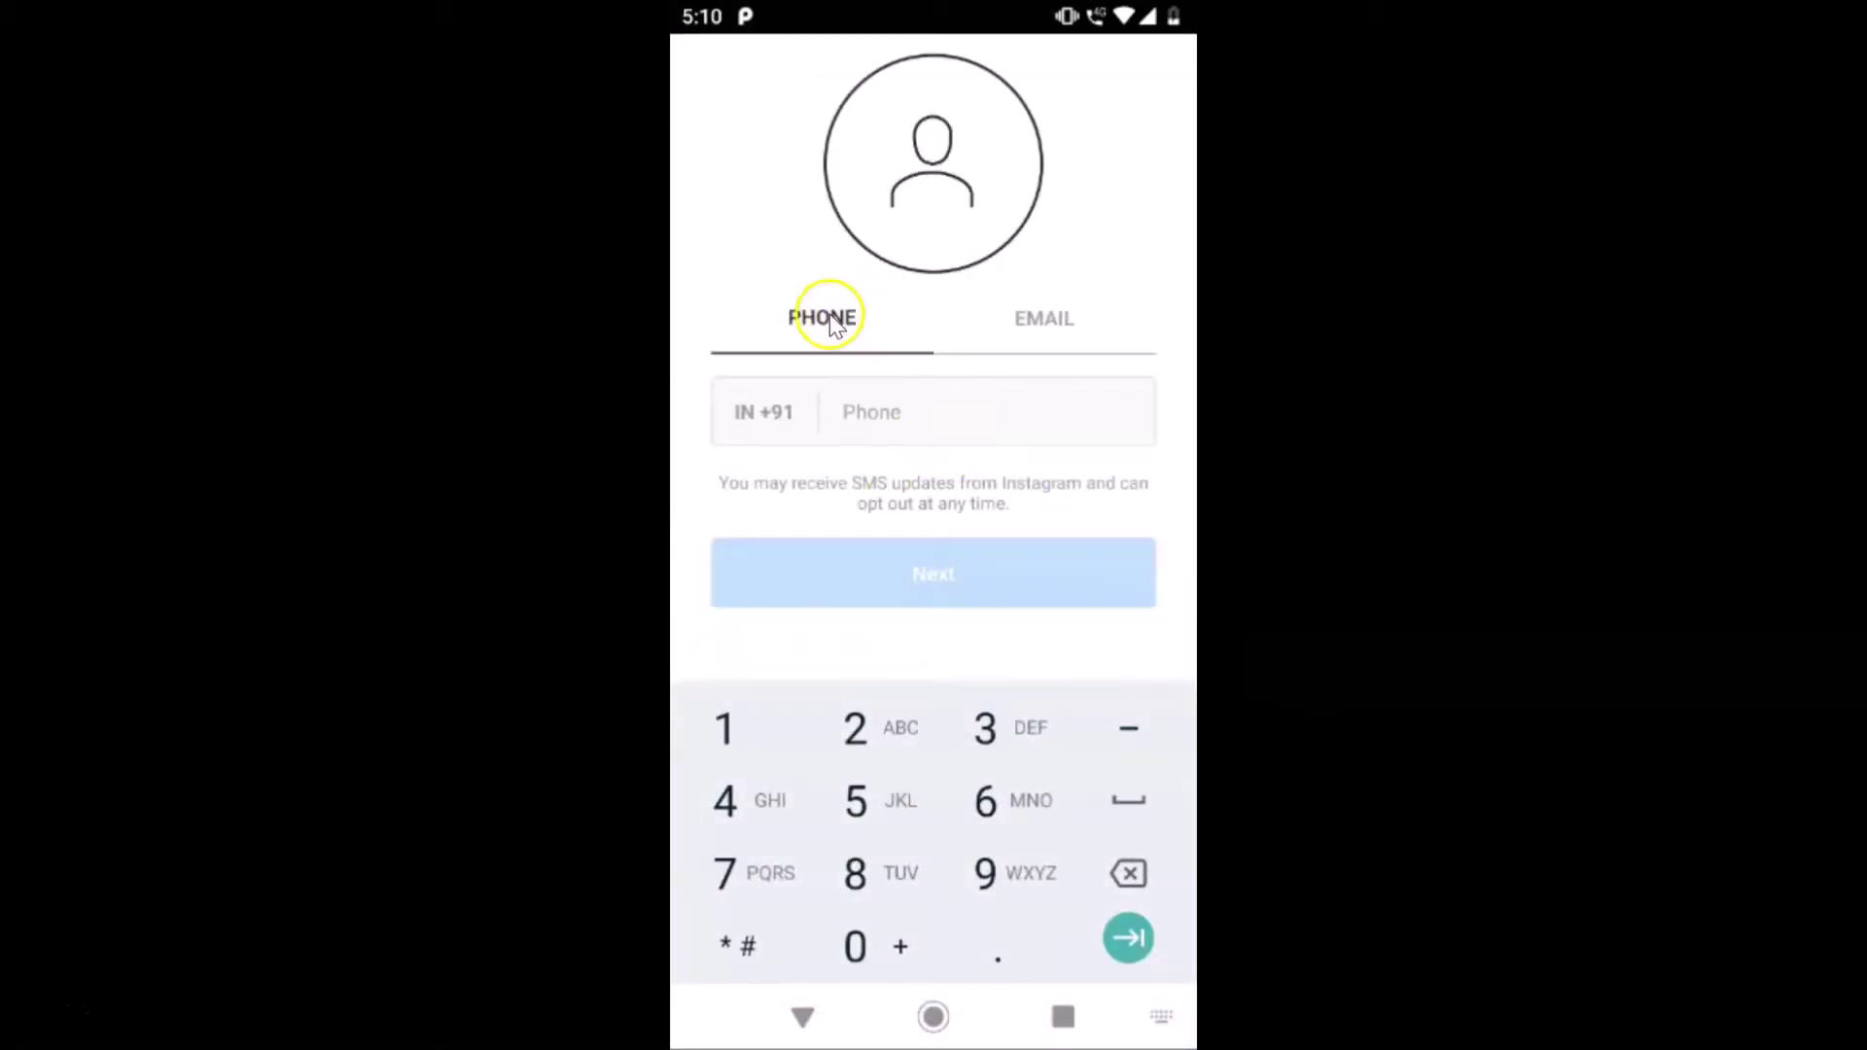
pyautogui.click(1021, 345)
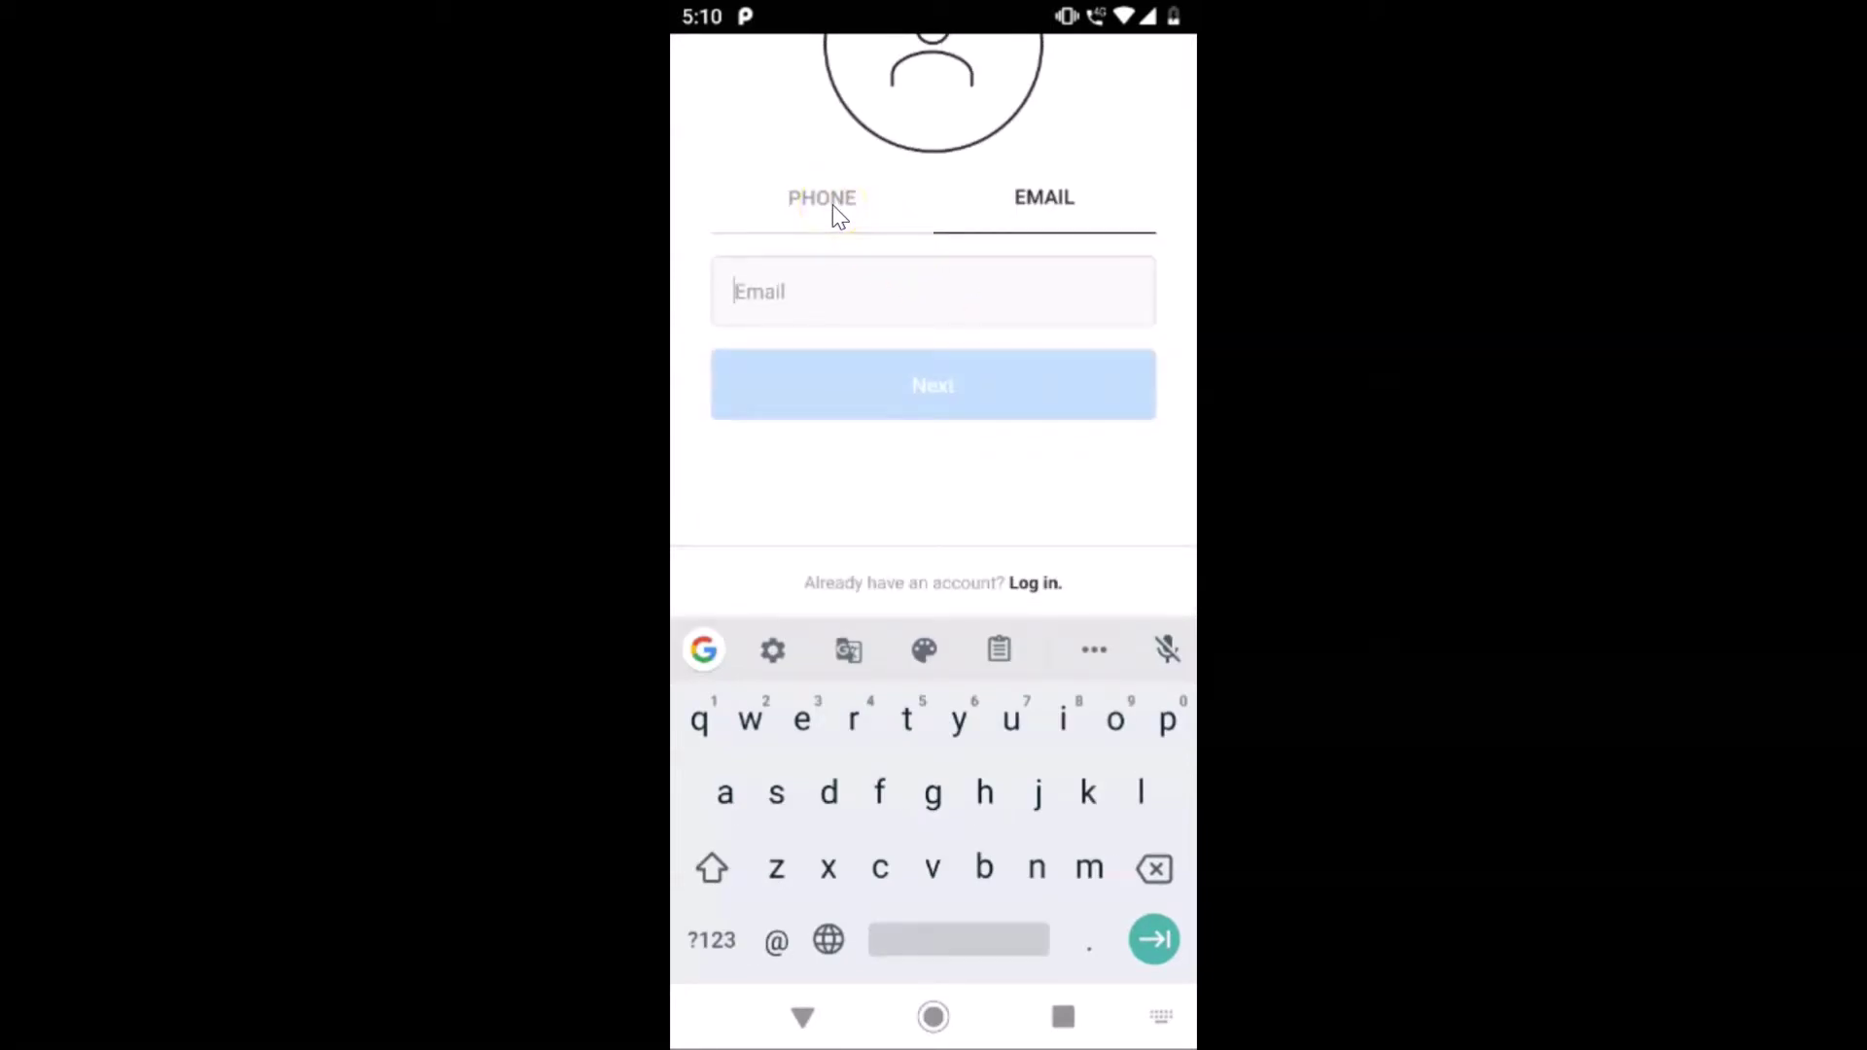
pyautogui.click(833, 206)
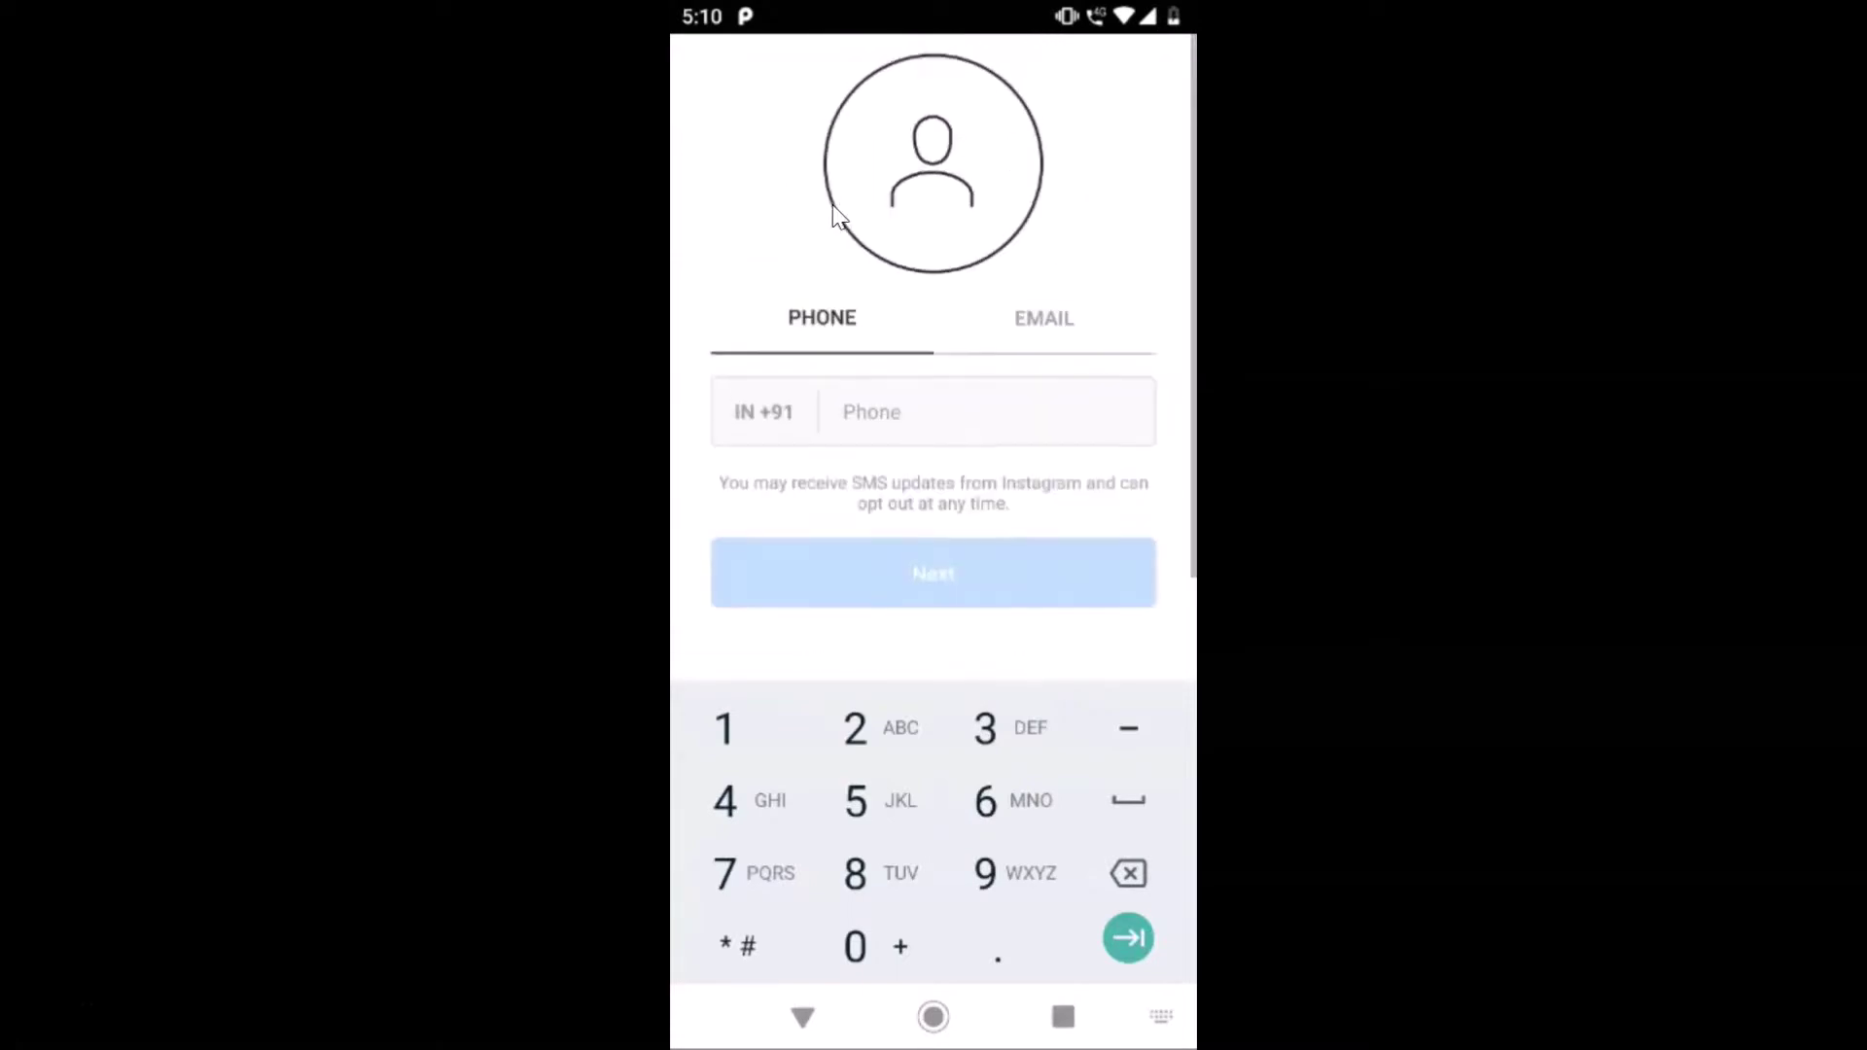
pyautogui.click(833, 328)
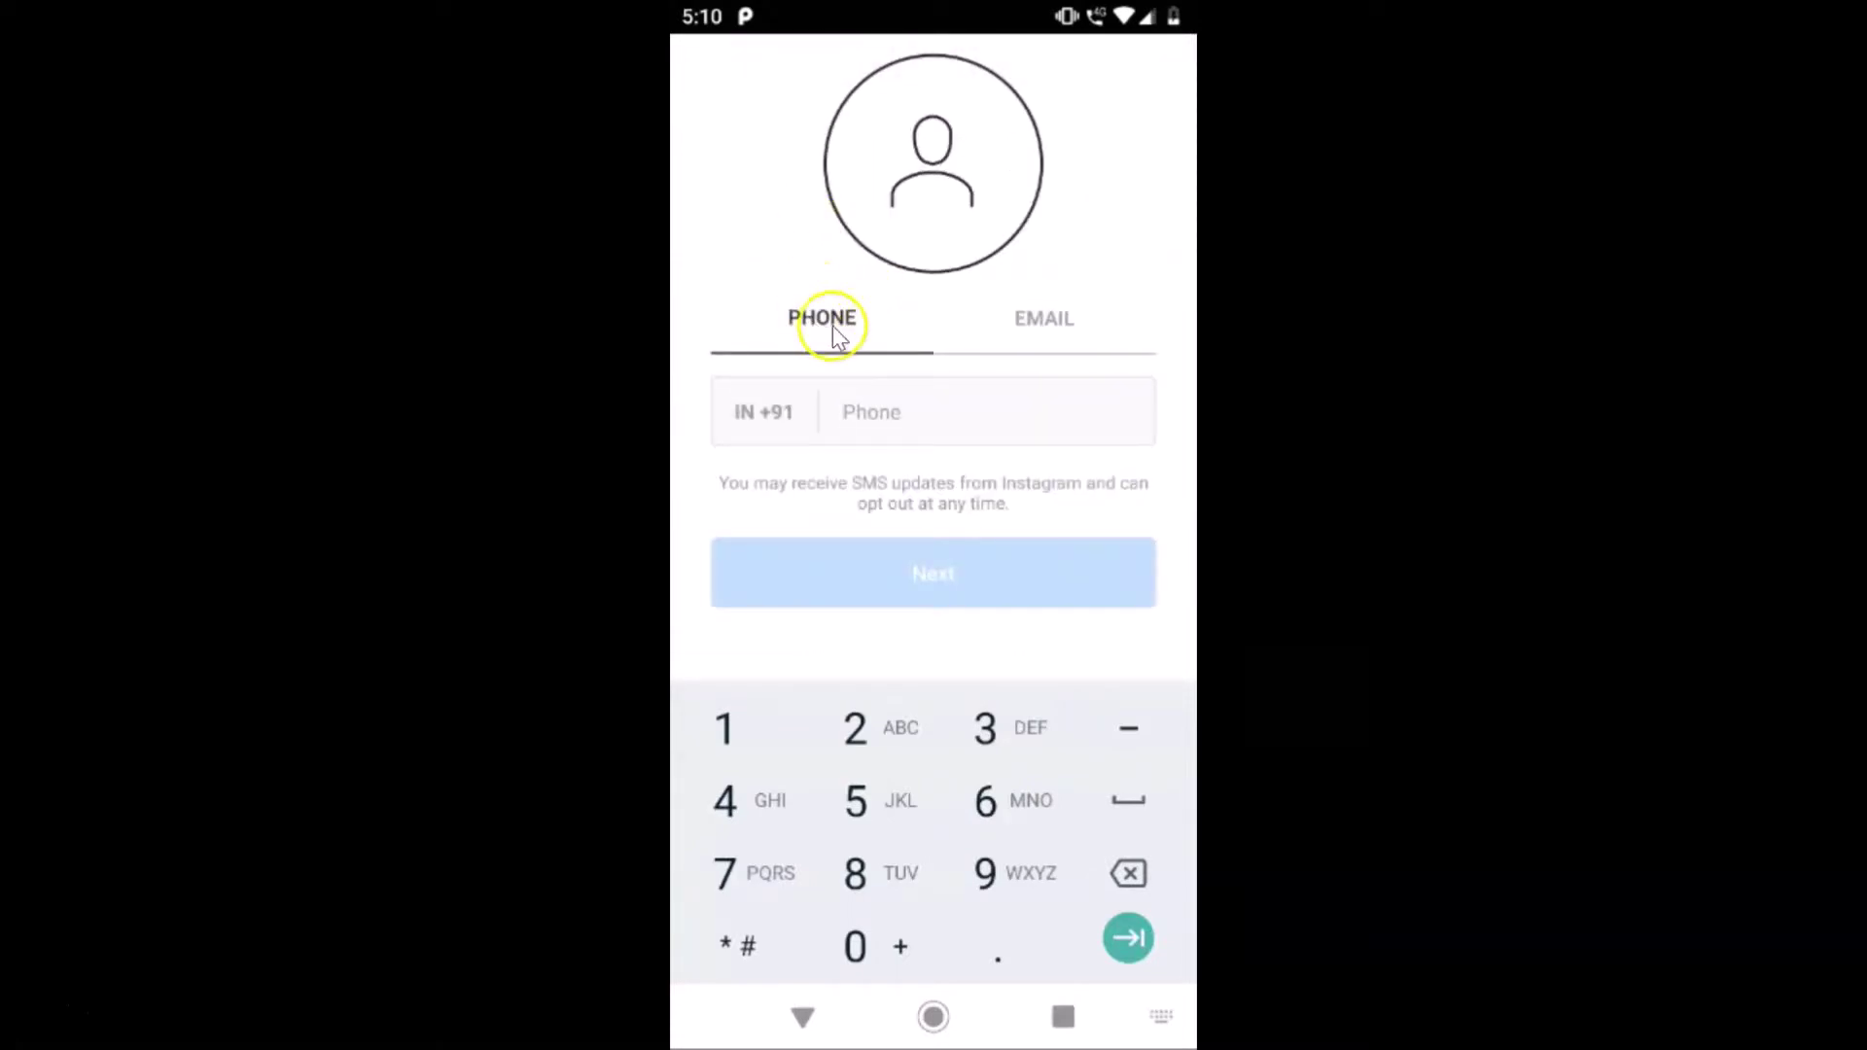
# Keep the IN +91 country code, paste in the phone number, and submit it
pyautogui.click(760, 429)
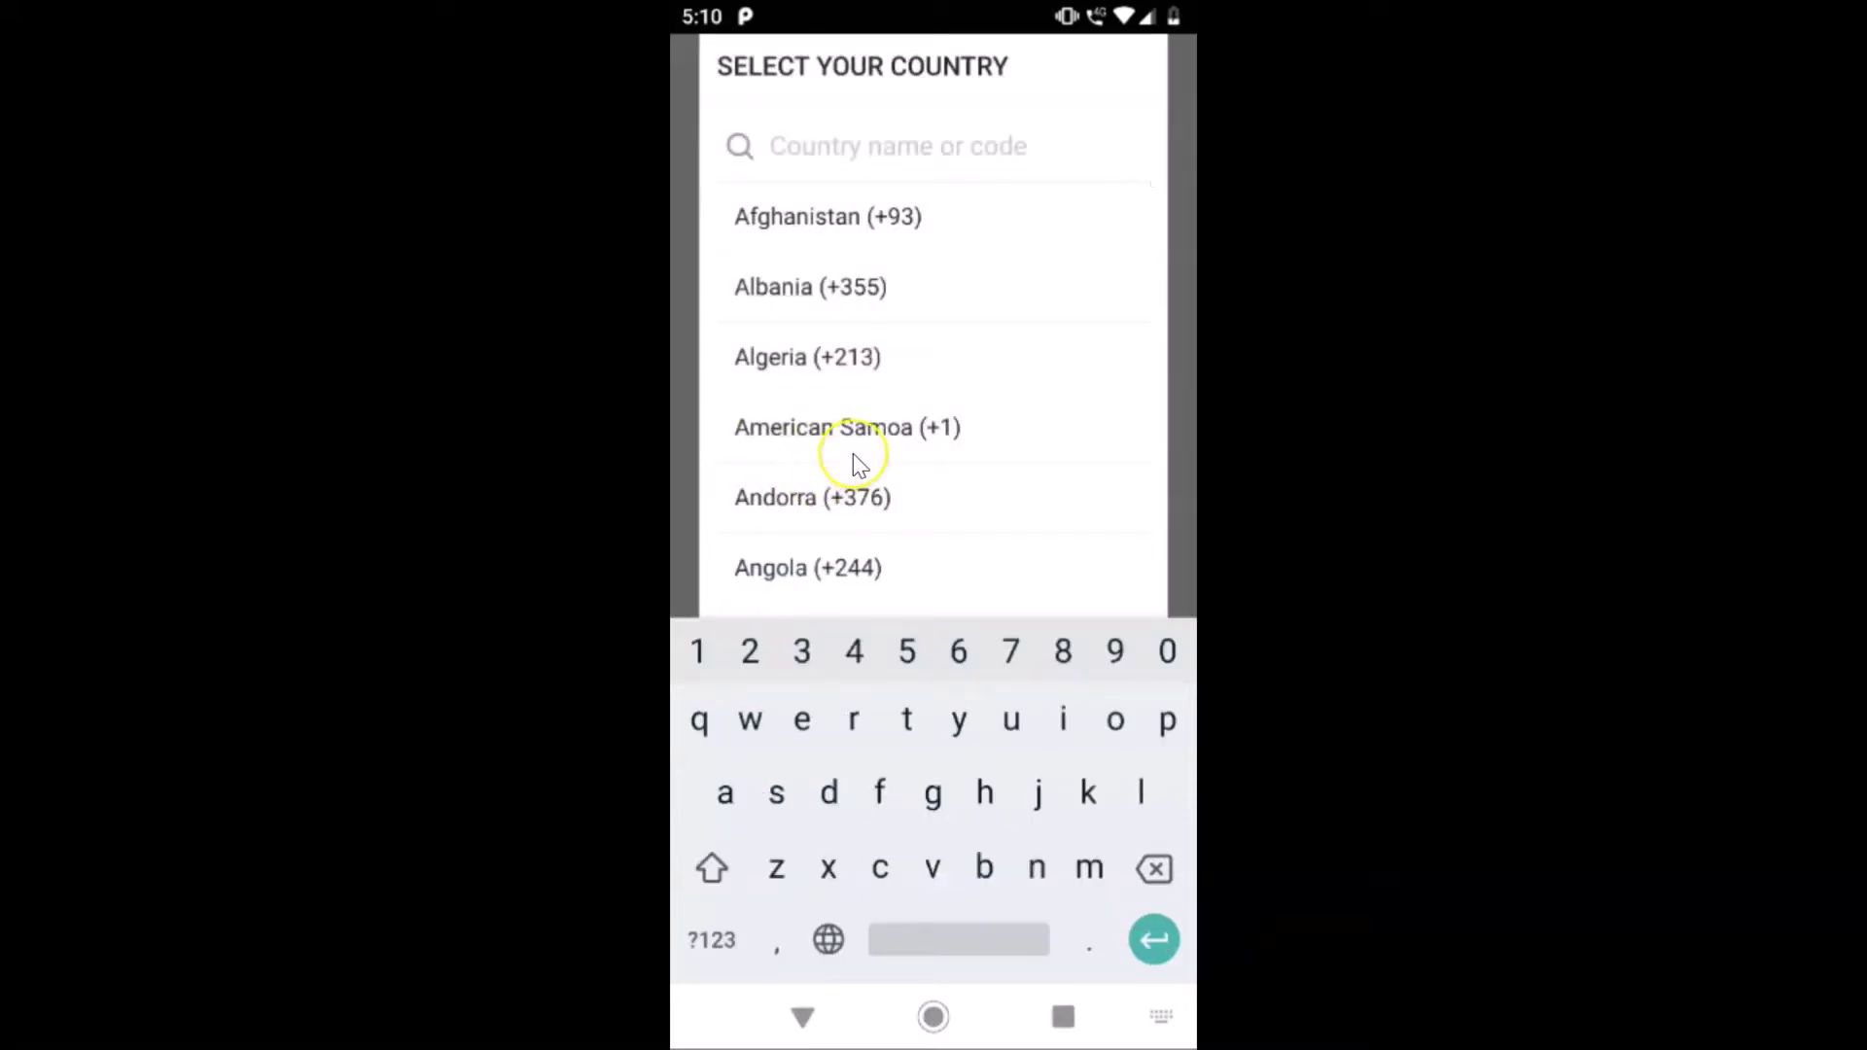
pyautogui.scroll(-5, 853, 454)
pyautogui.scroll(-7, 854, 454)
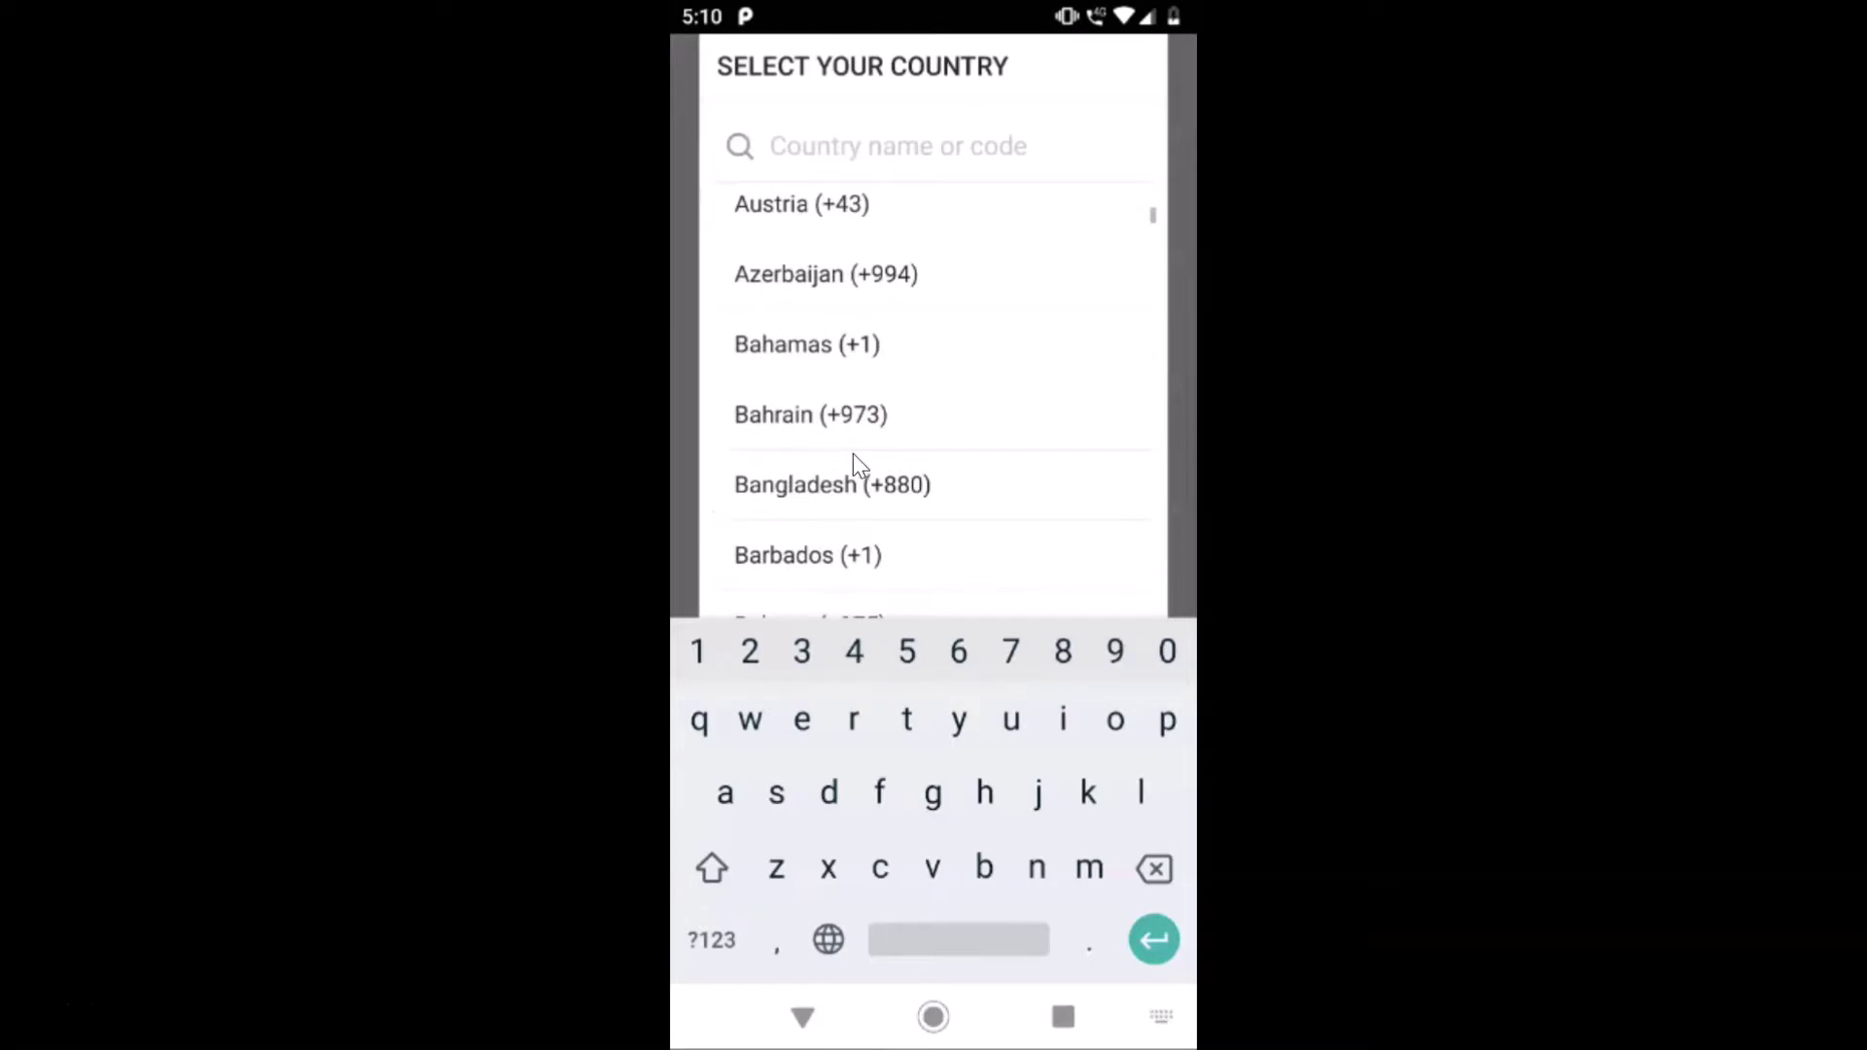
pyautogui.press('Escape')
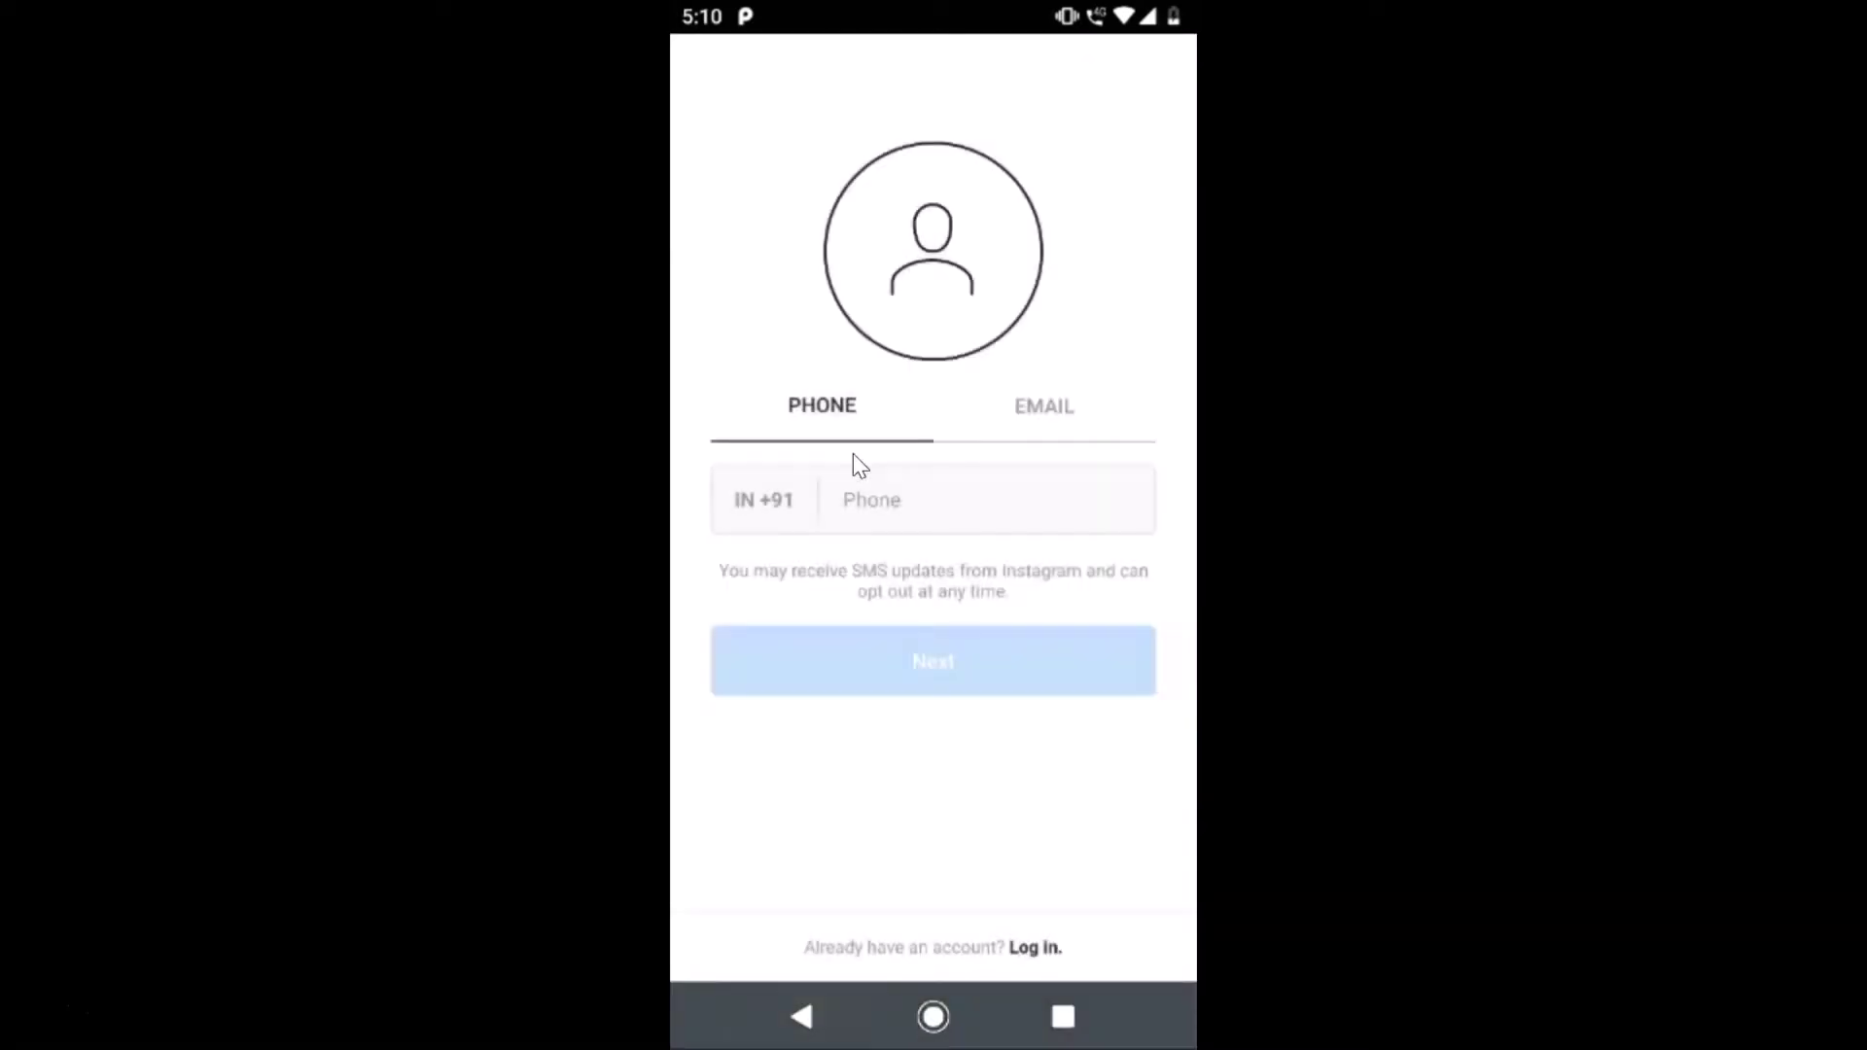
pyautogui.click(766, 450)
pyautogui.click(931, 499)
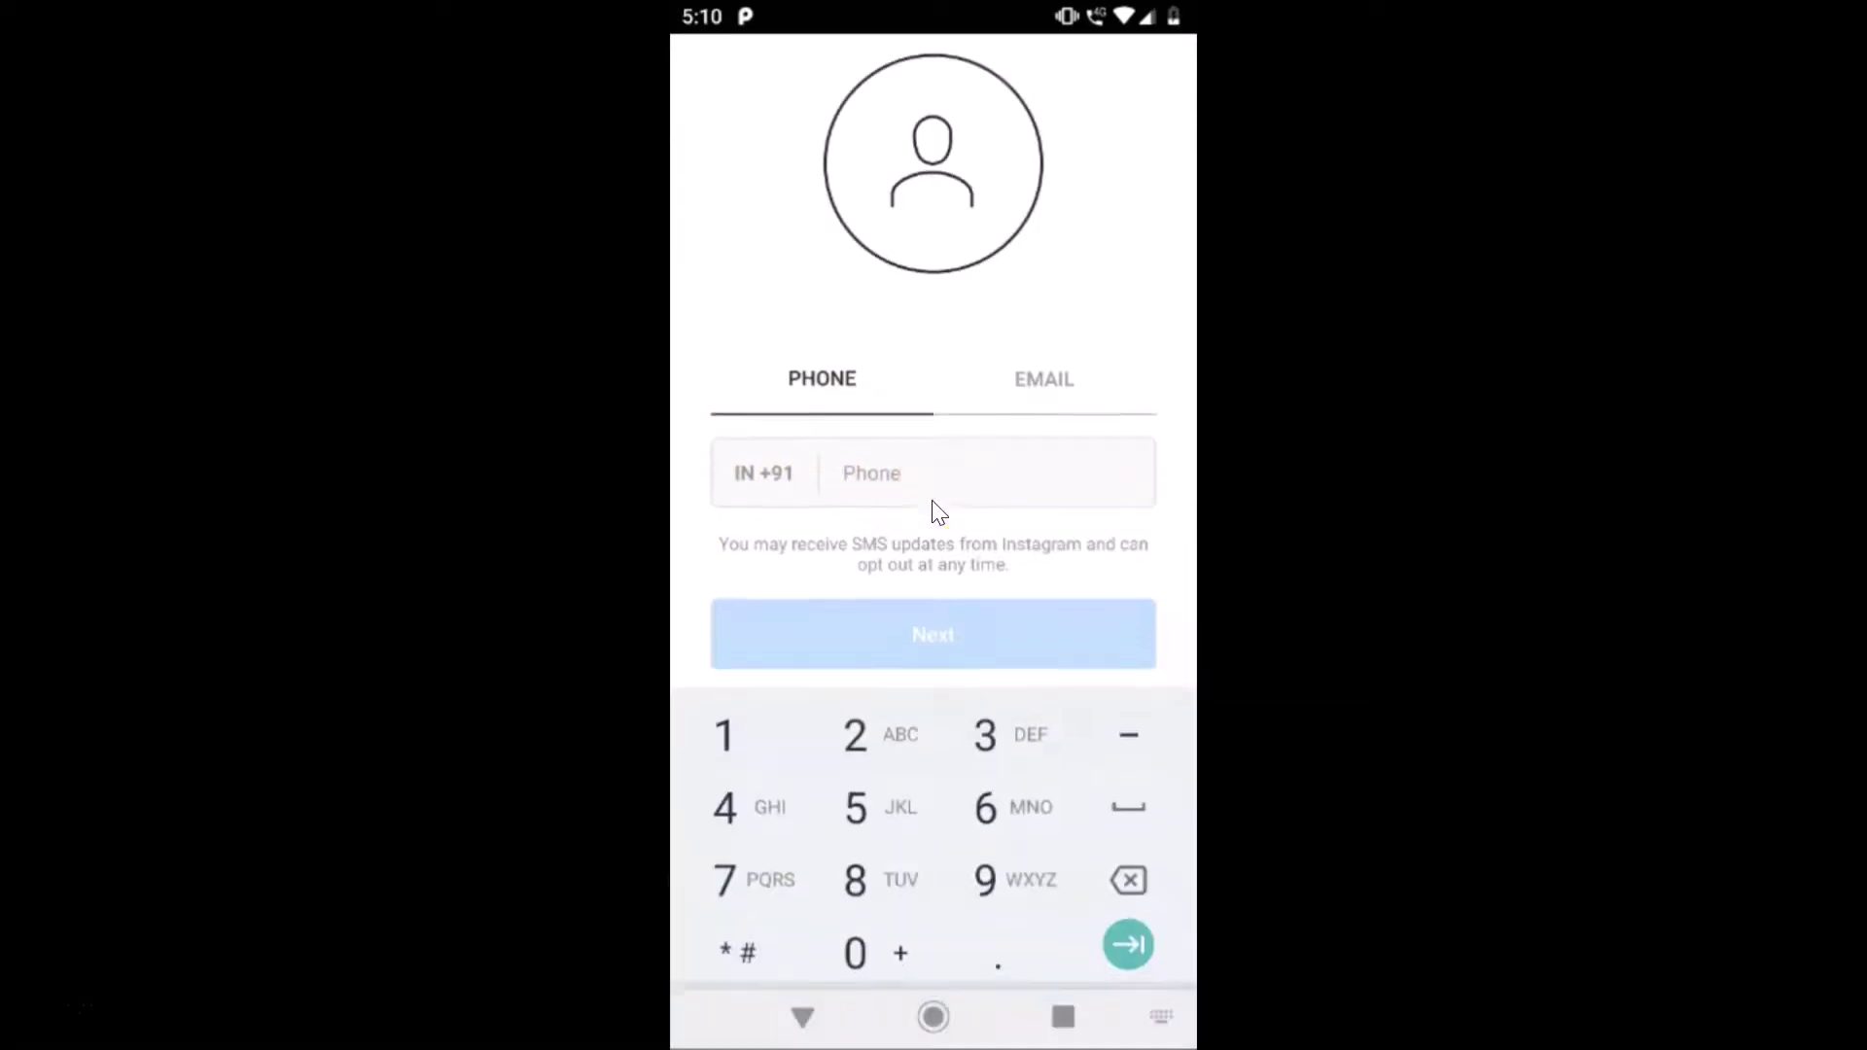
pyautogui.hotkey('ctrl', 'v')
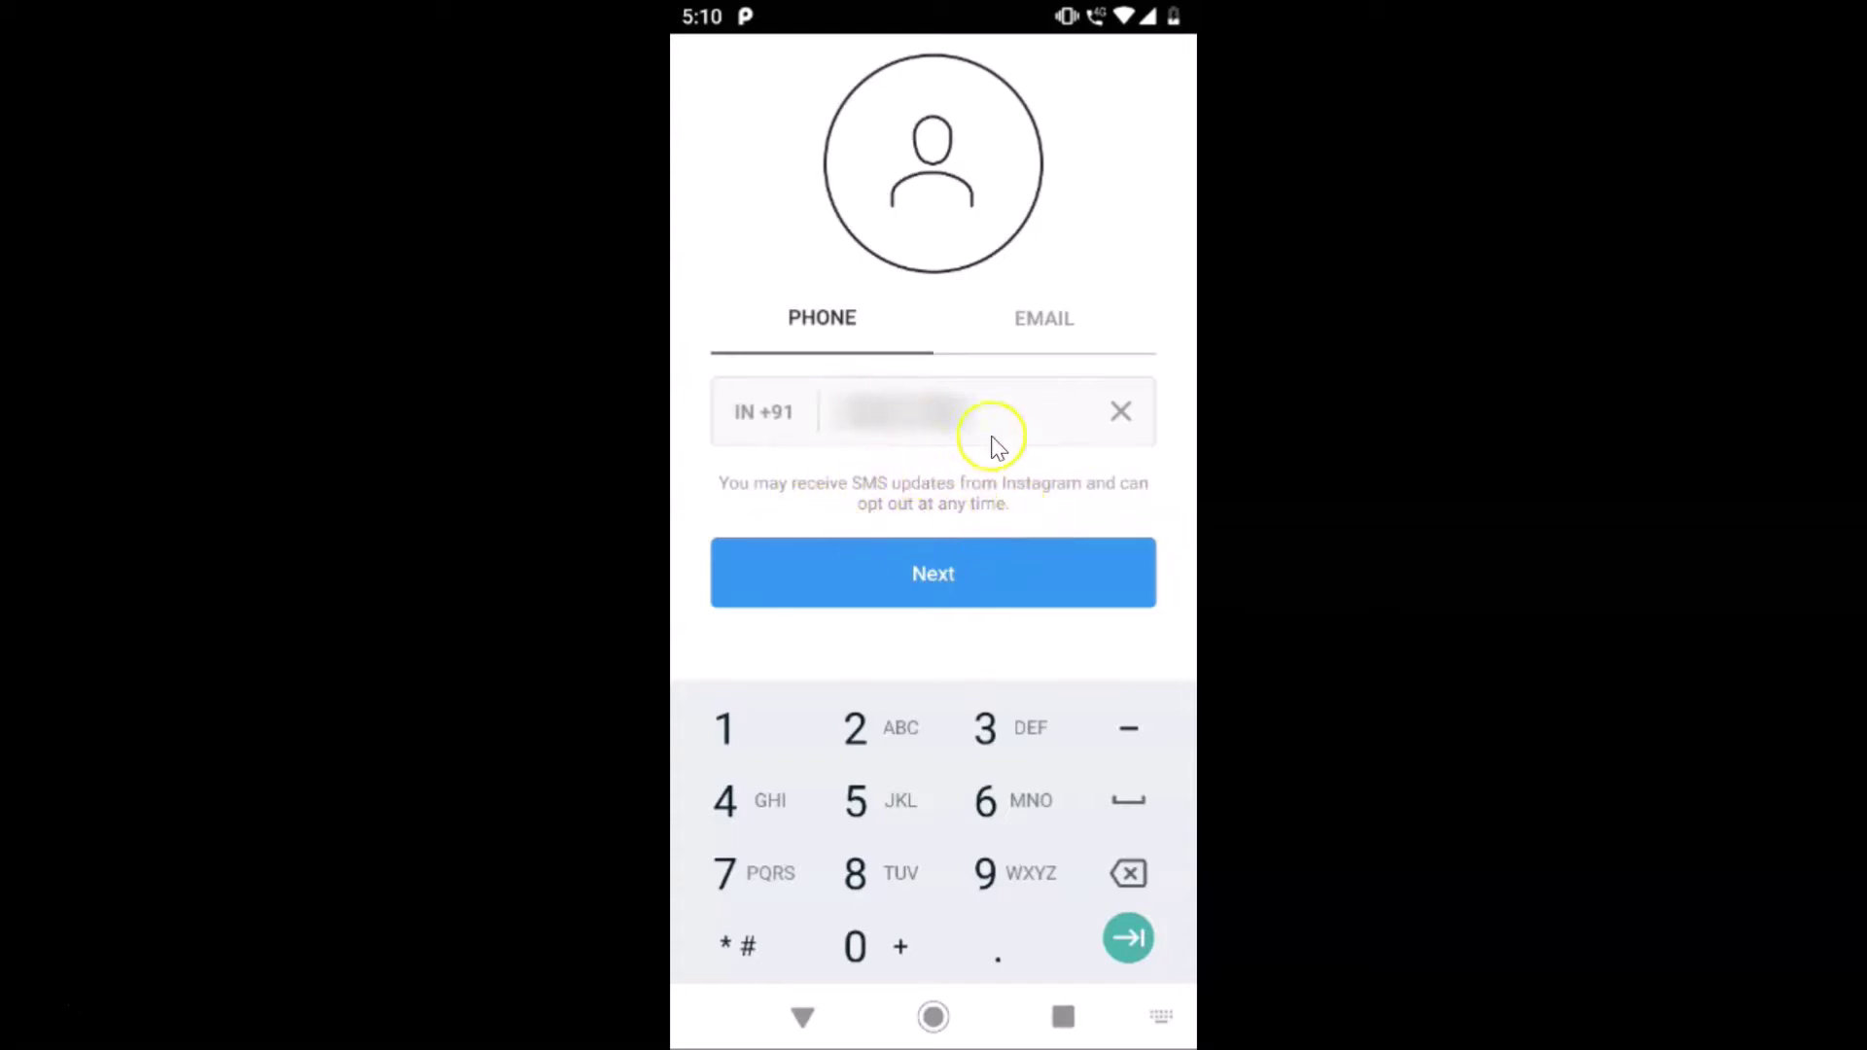
pyautogui.click(936, 582)
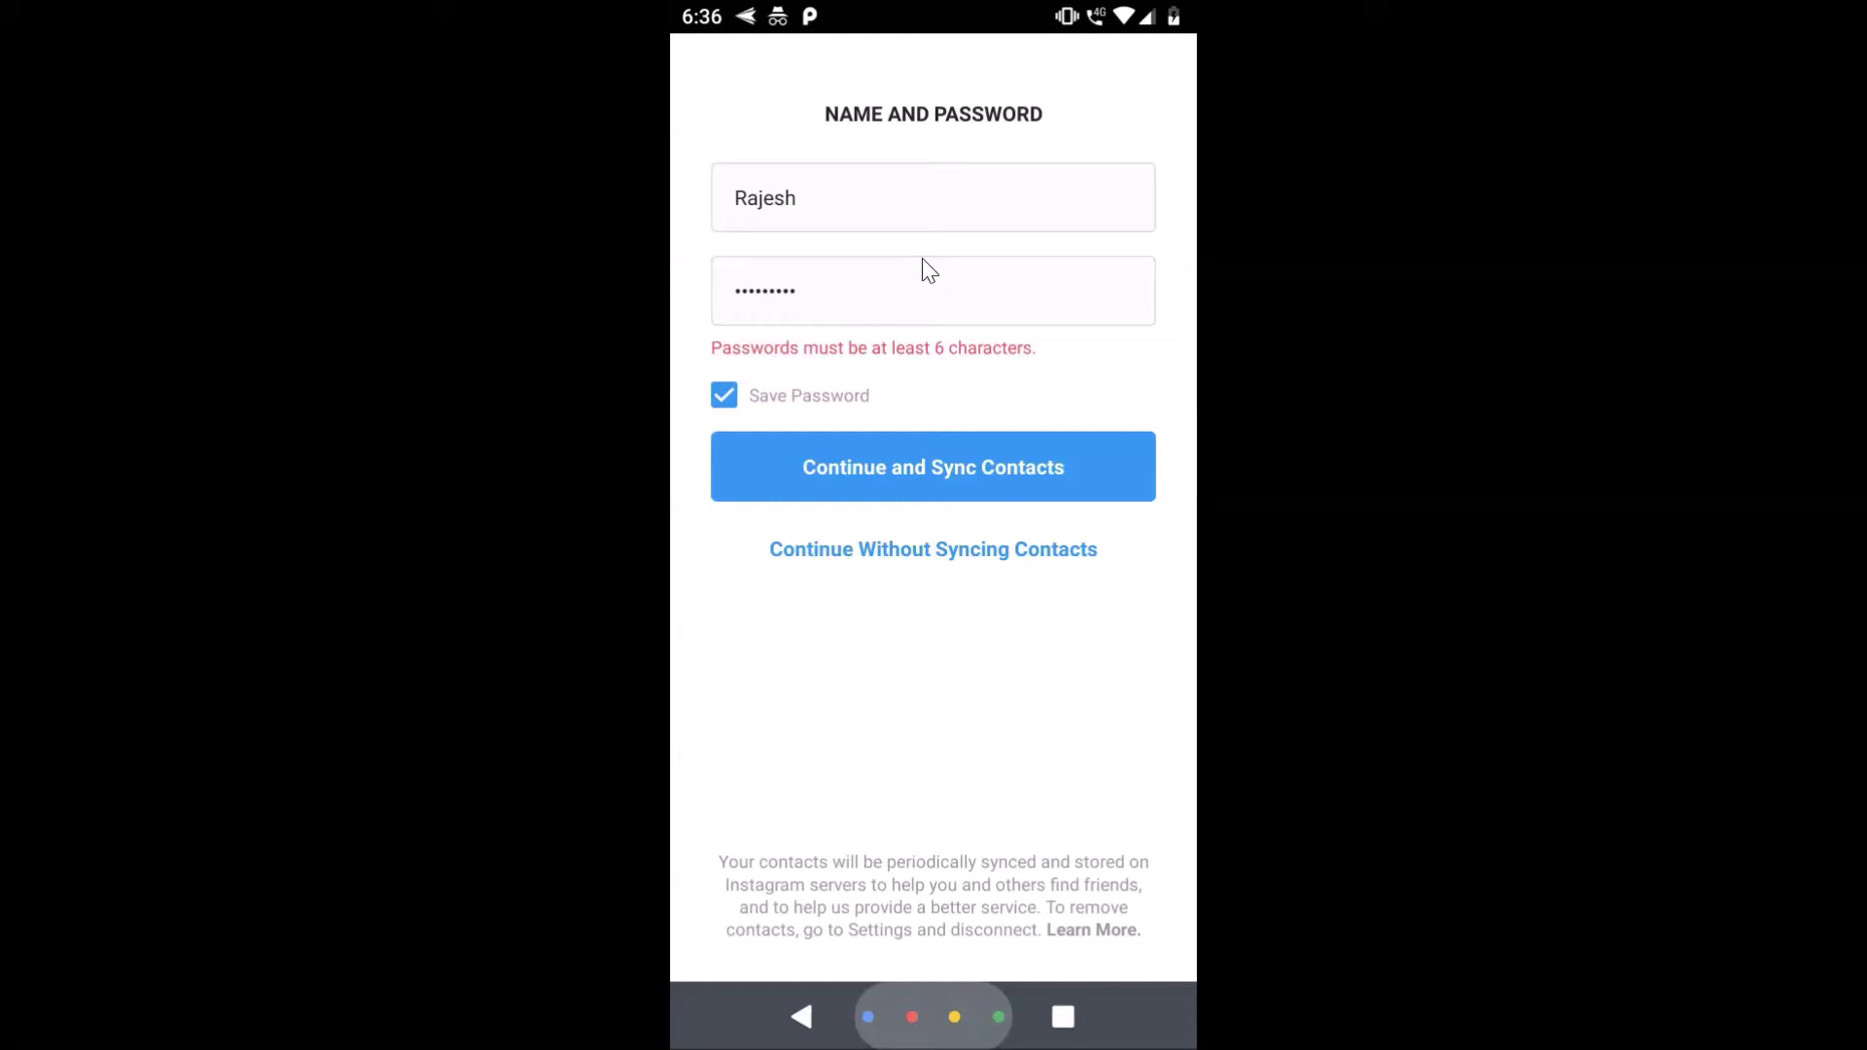
# Enter the full name and a password of 6+ characters, then continue with contact sync
pyautogui.click(979, 566)
pyautogui.click(917, 471)
pyautogui.click(1026, 547)
pyautogui.click(957, 471)
pyautogui.click(1045, 494)
pyautogui.click(907, 484)
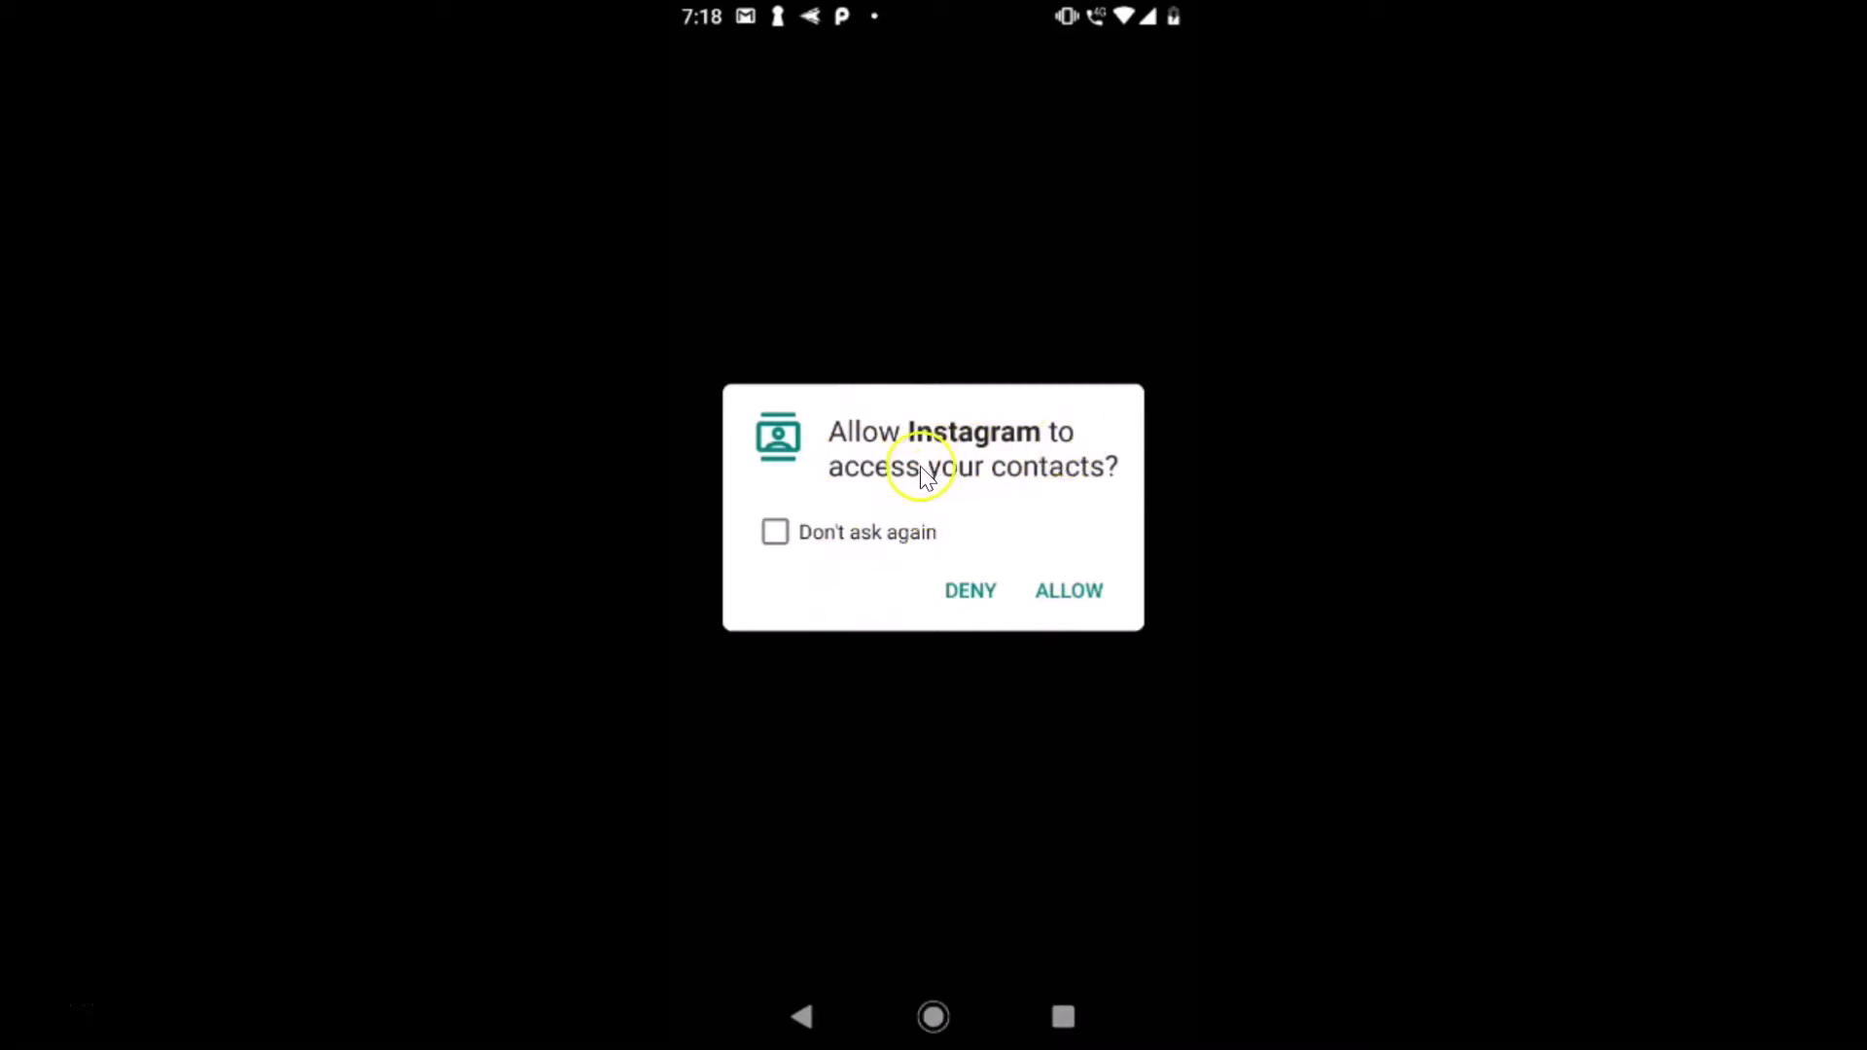
# Allow contacts access, keep the suggested username, and register the account
pyautogui.click(1067, 595)
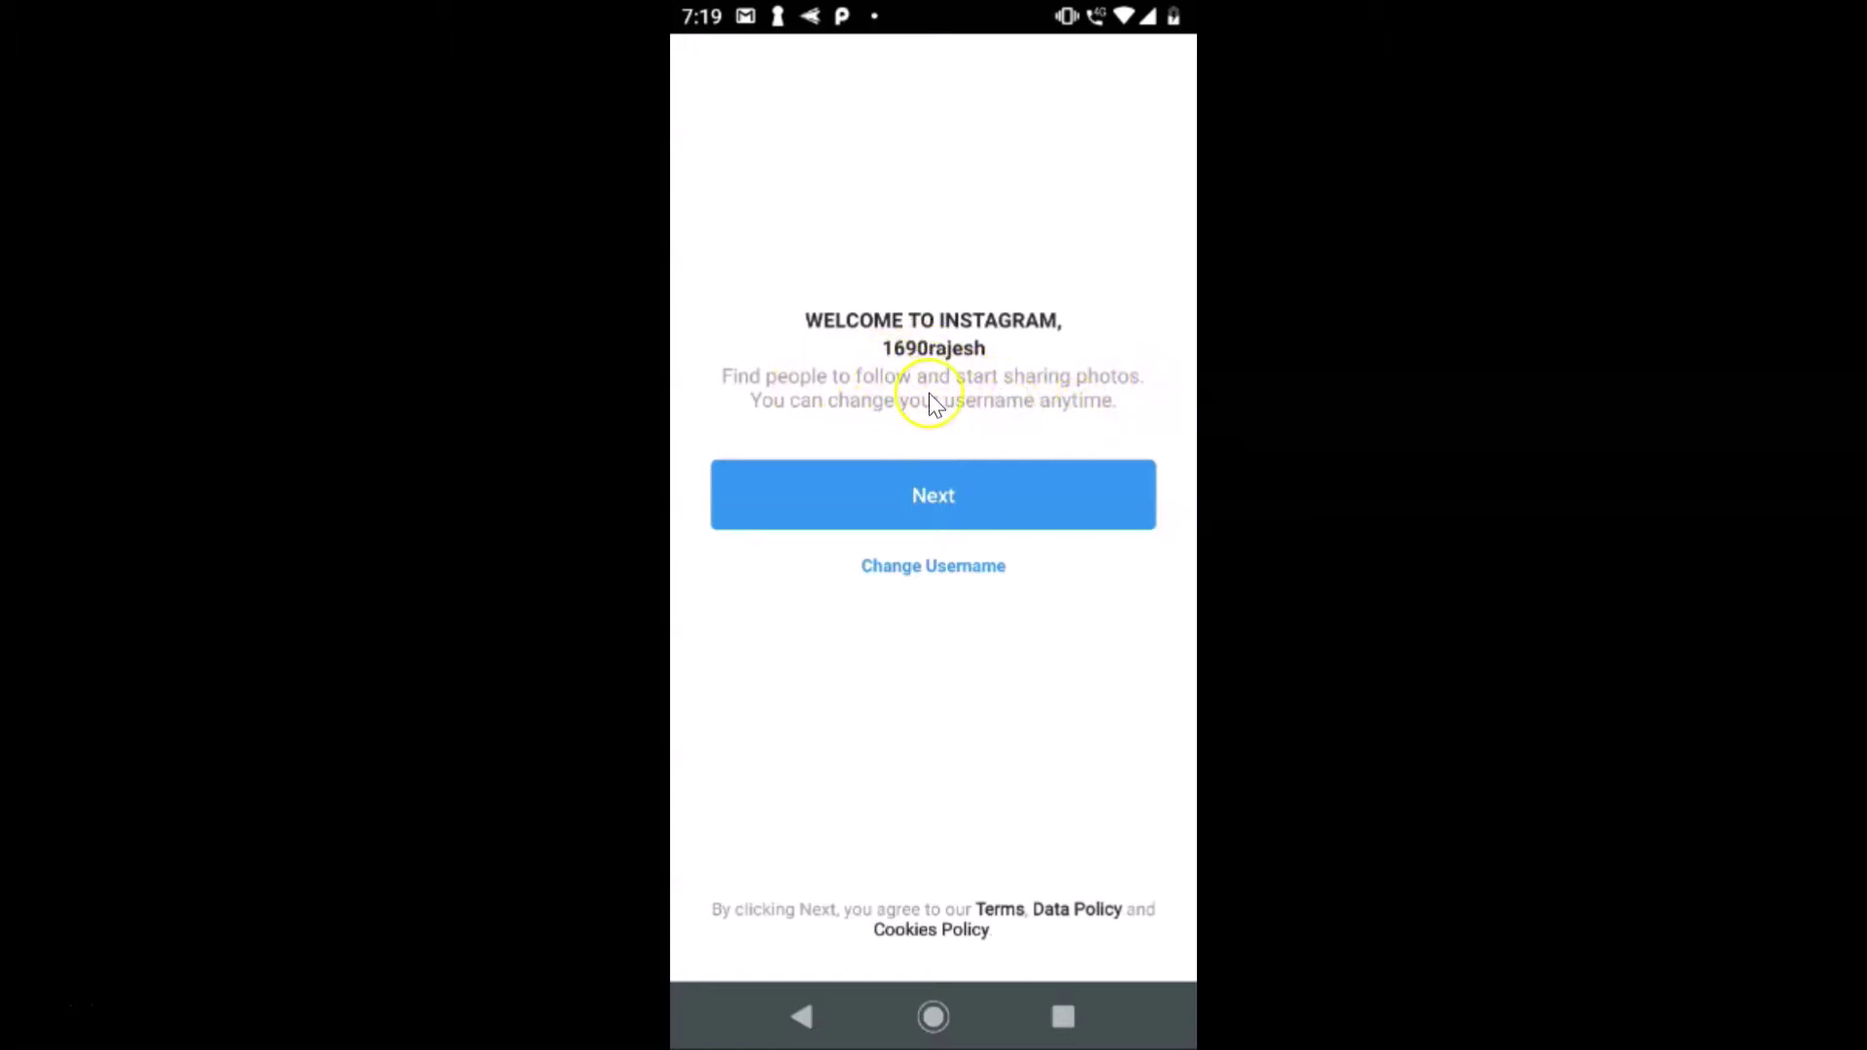
pyautogui.click(958, 569)
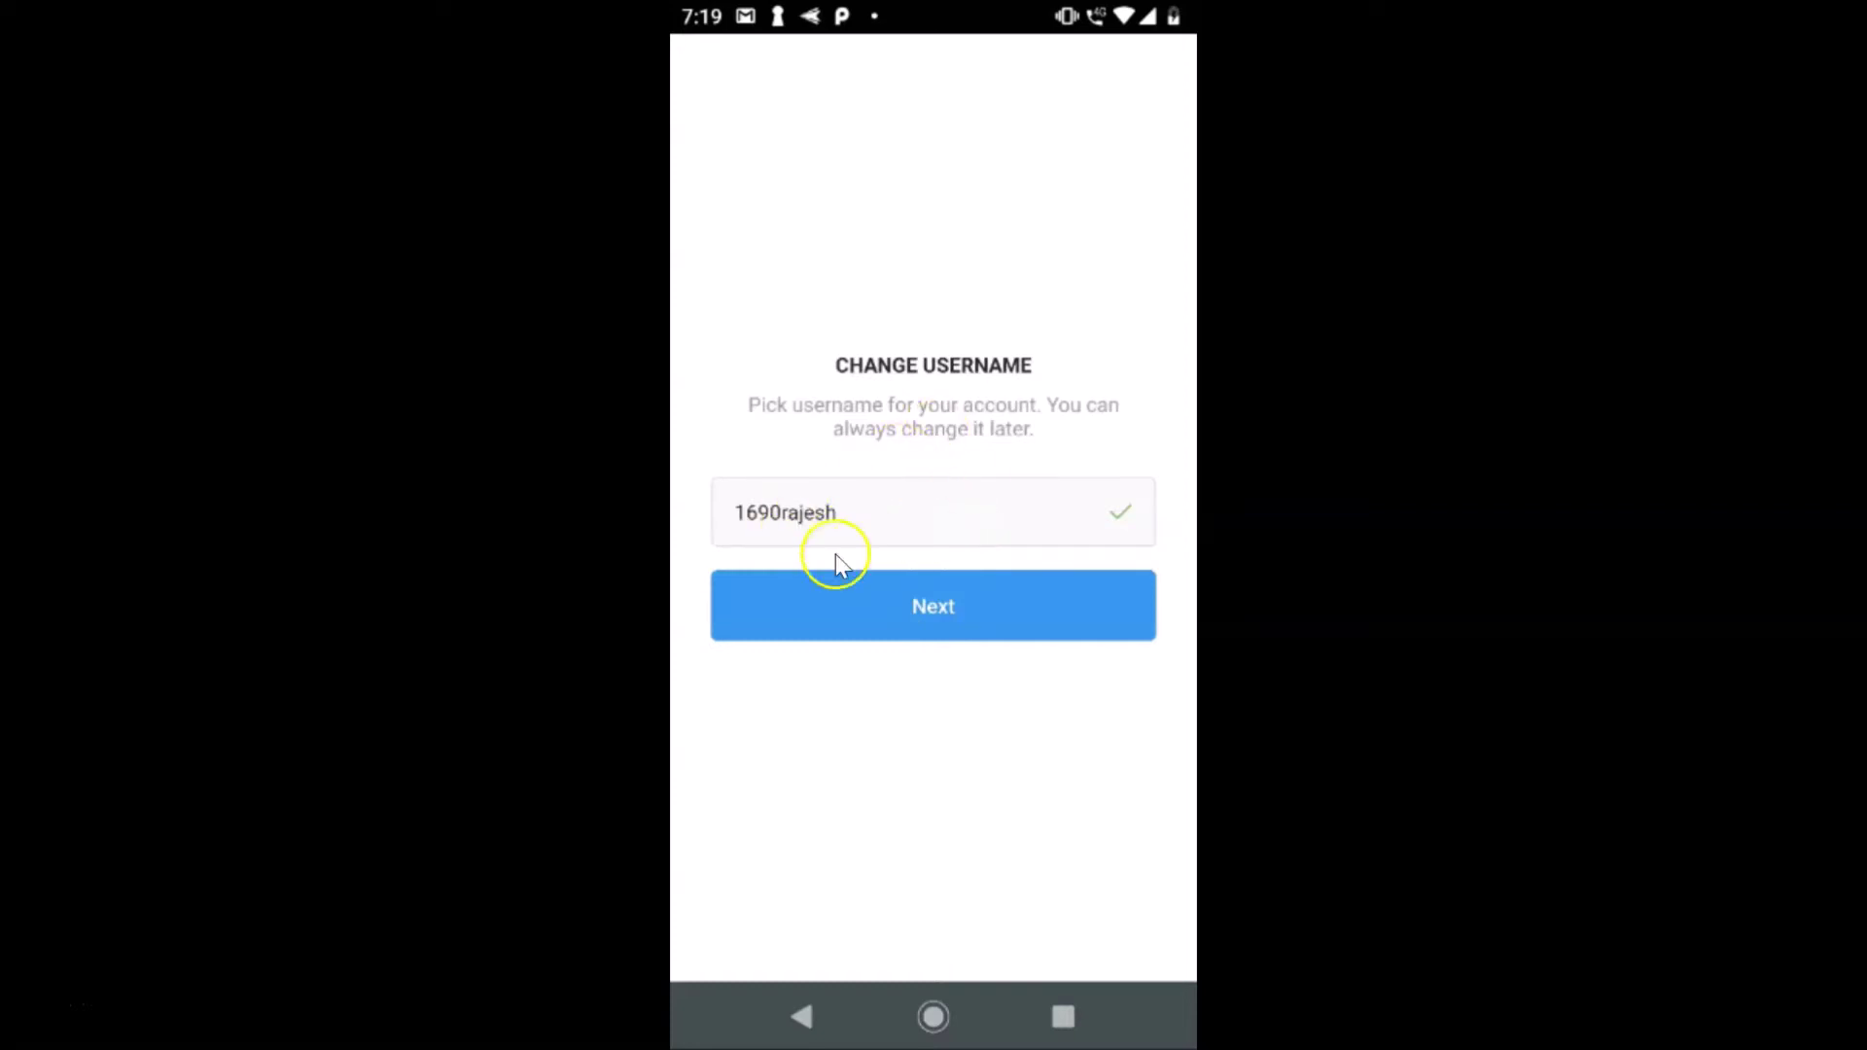
pyautogui.click(947, 605)
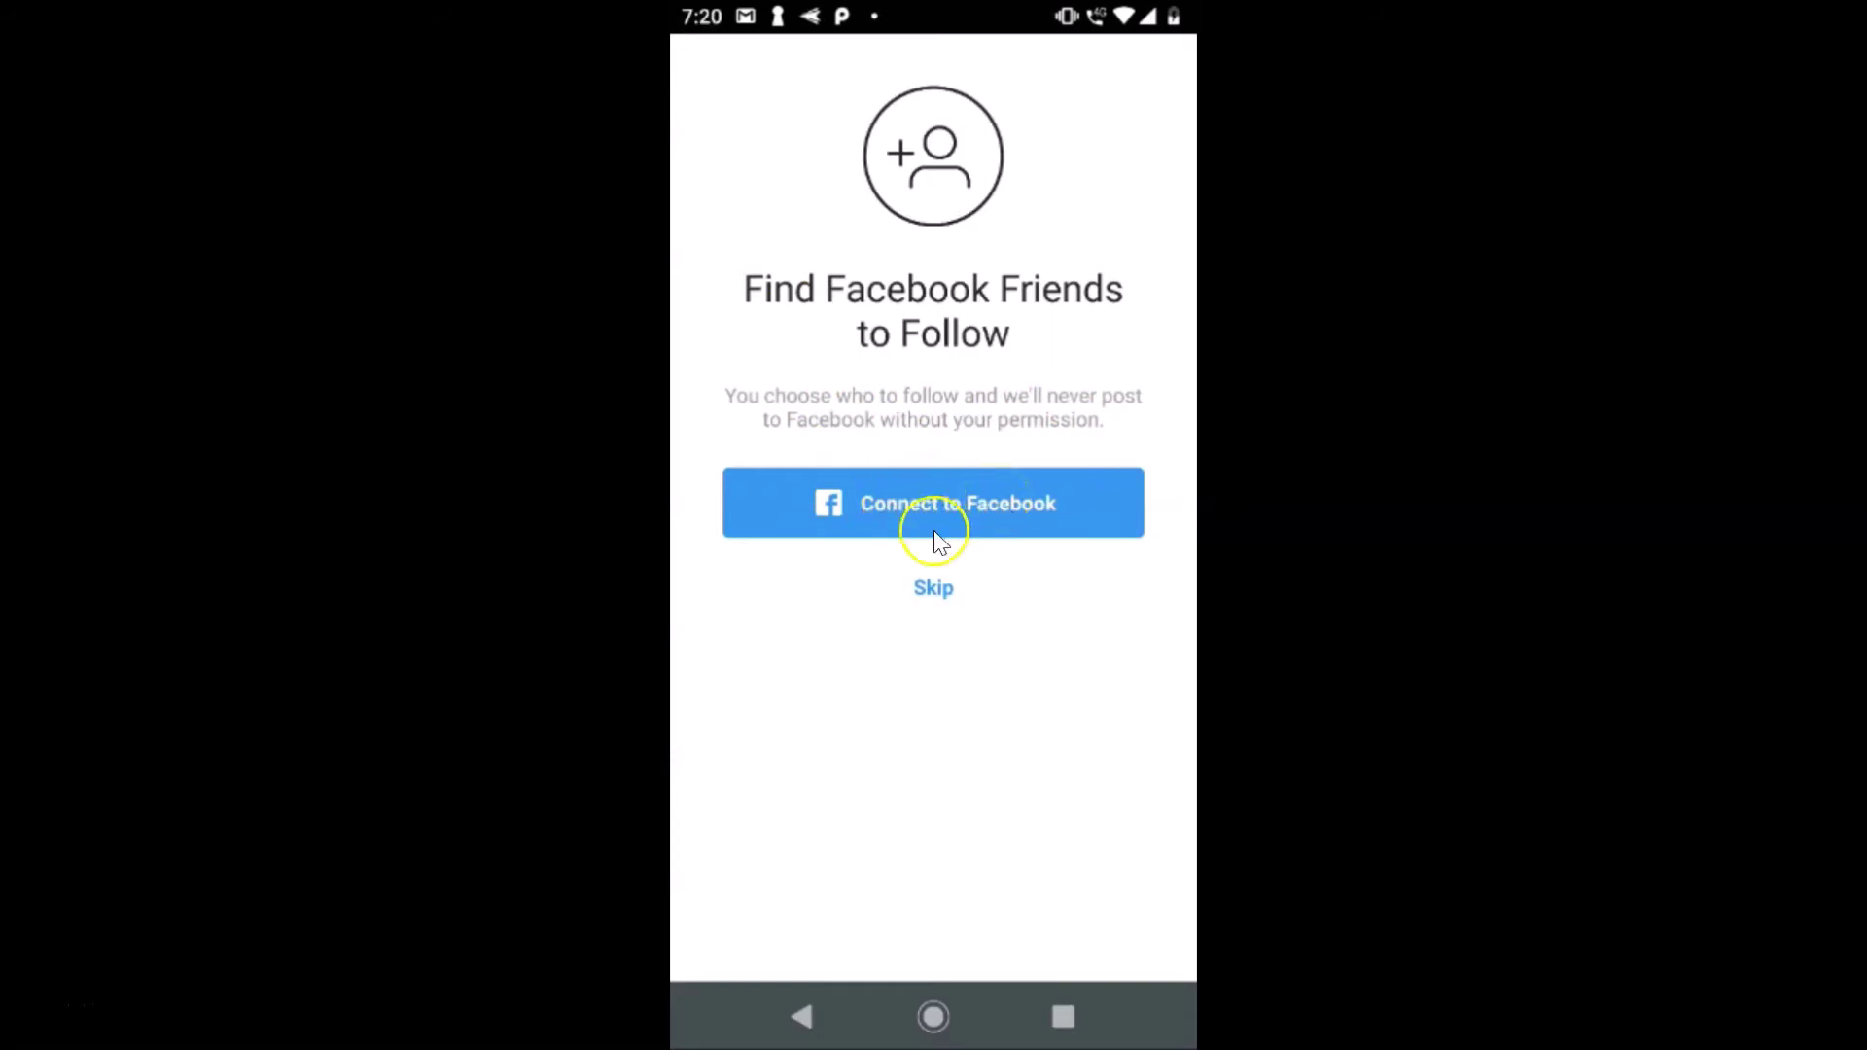
# Skip and confirm skipping Facebook friends, then move past the empty contacts list
pyautogui.click(931, 591)
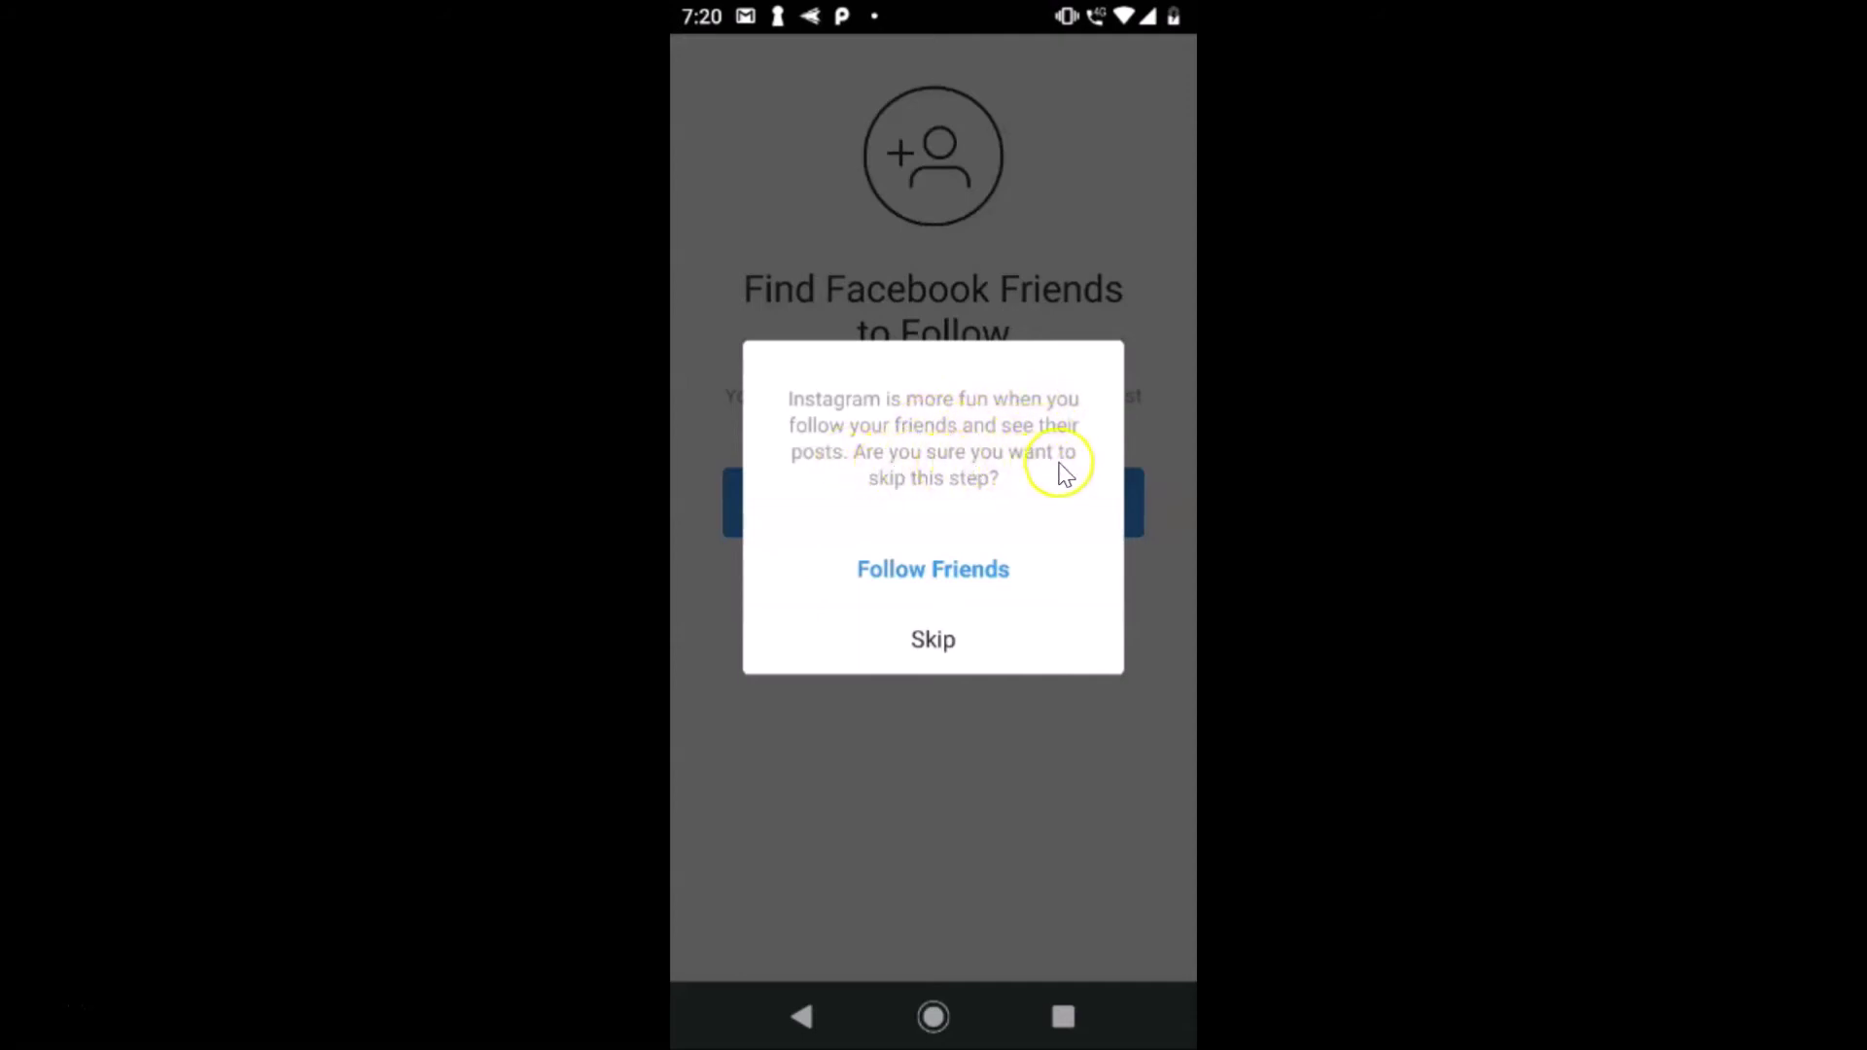
pyautogui.click(933, 641)
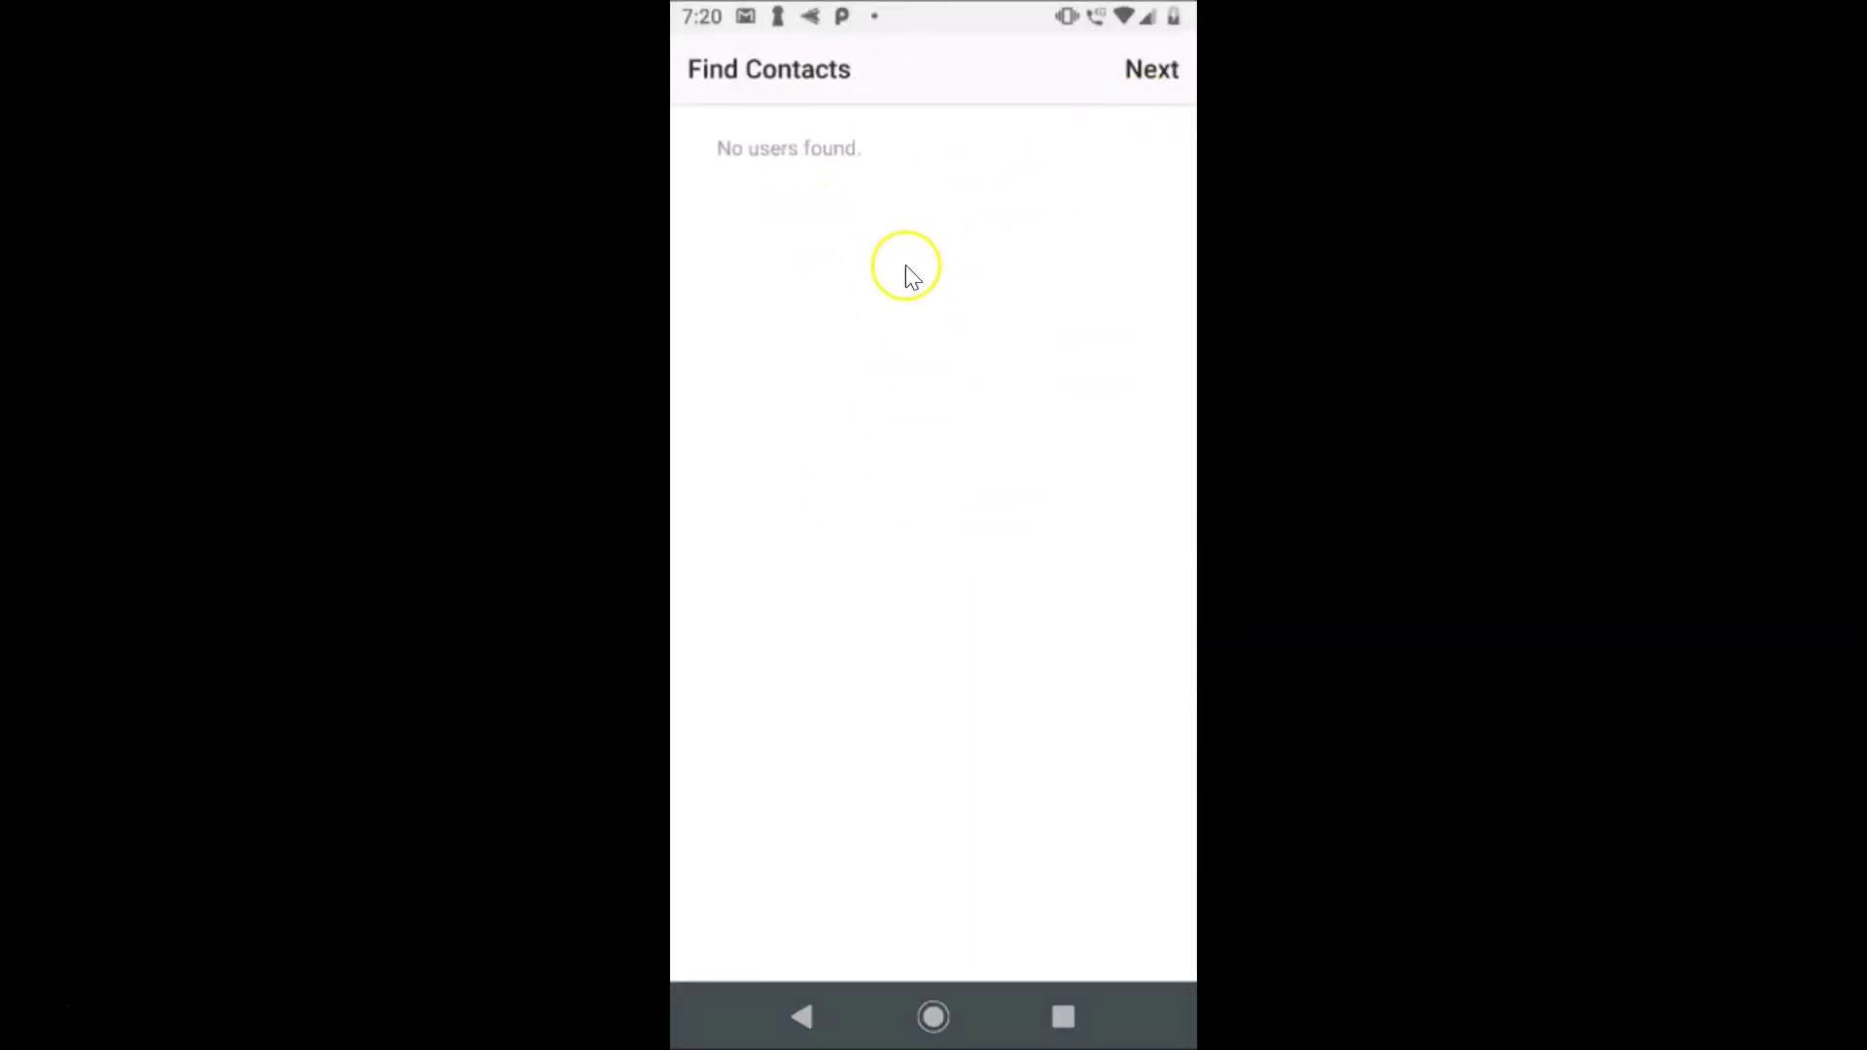
pyautogui.click(1151, 72)
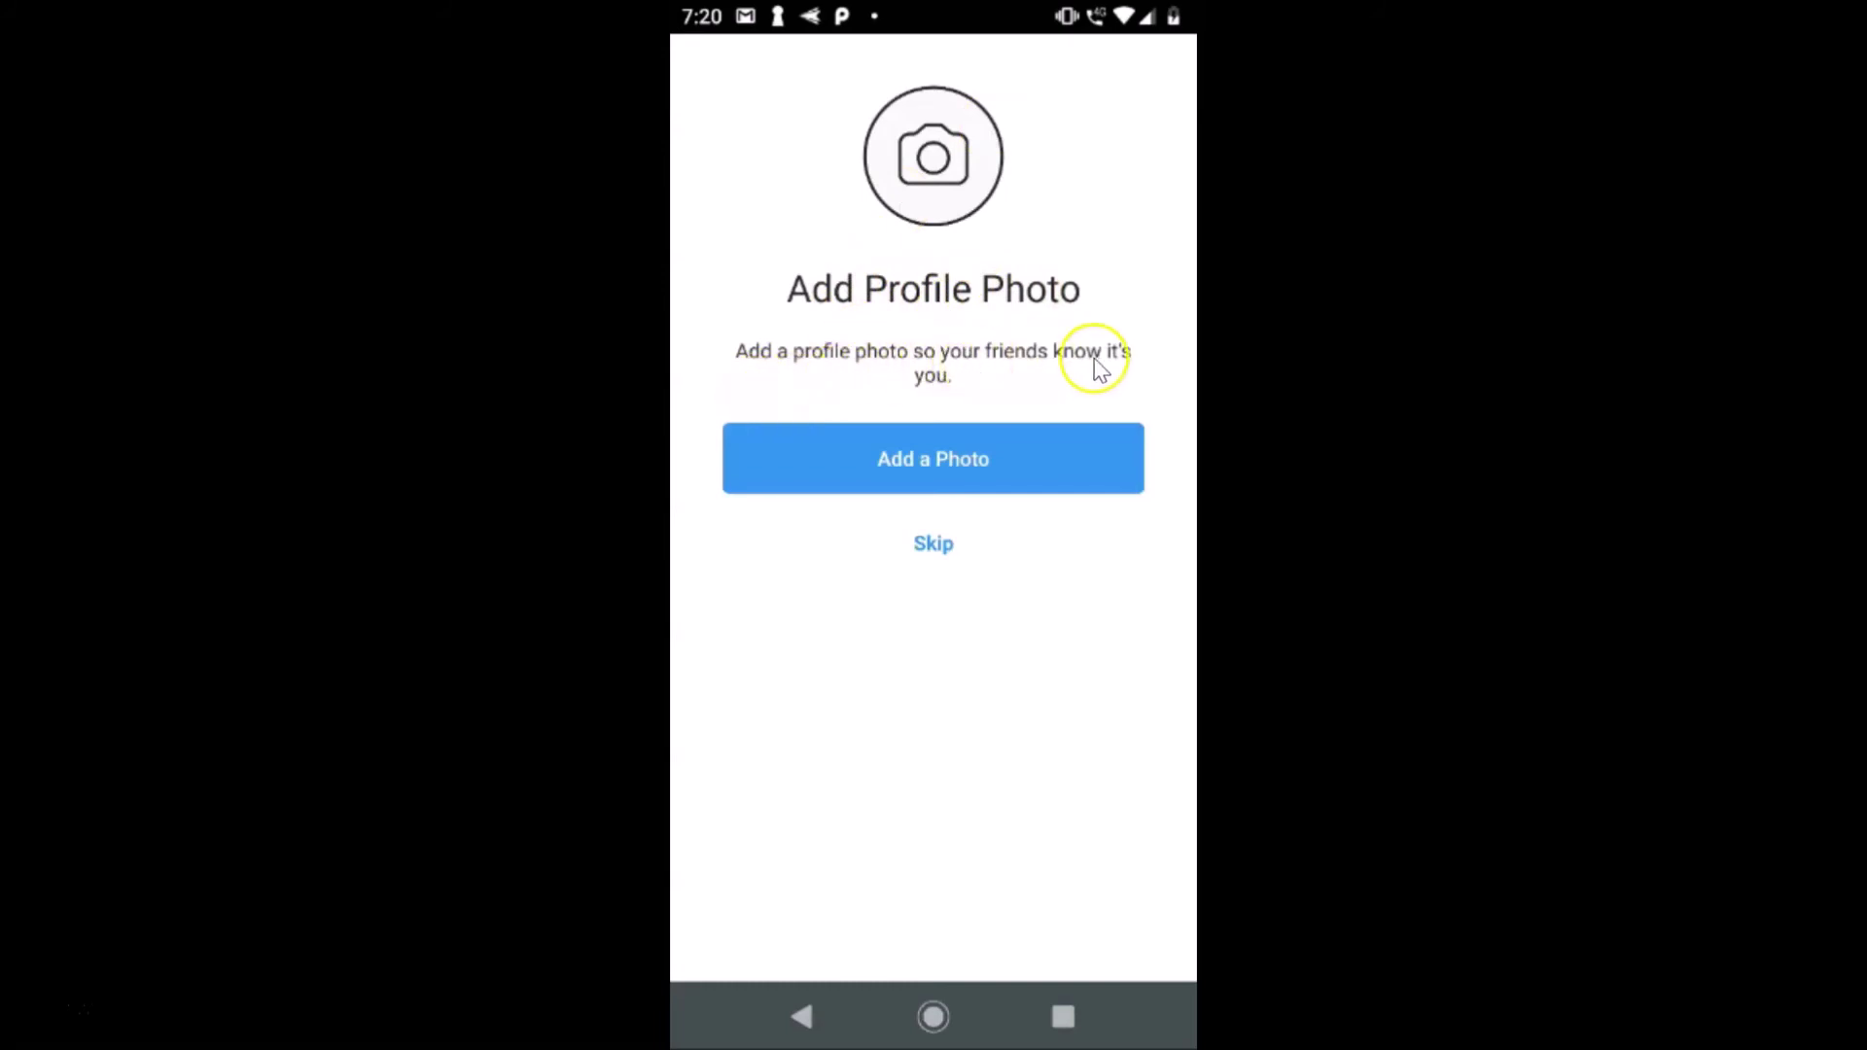
# Skip the profile photo, browse suggested accounts, and open the new account's profile page
pyautogui.click(933, 543)
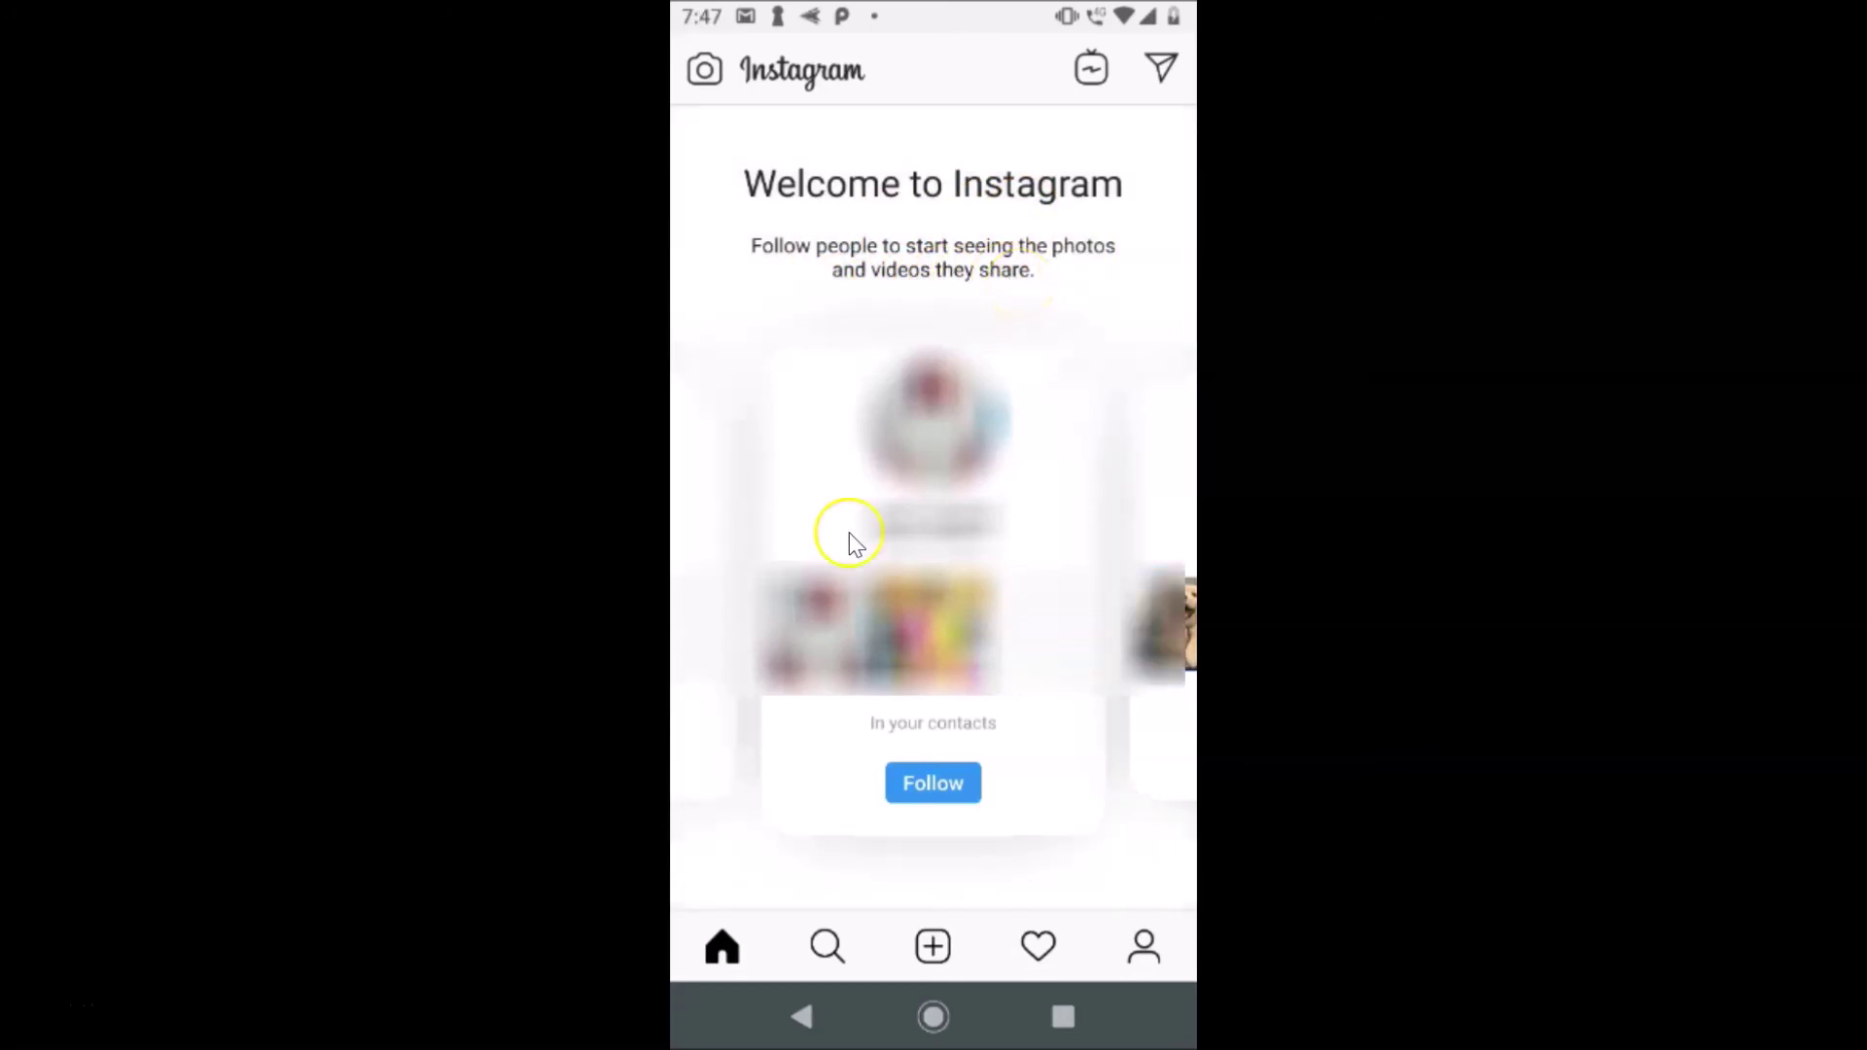
pyautogui.click(965, 780)
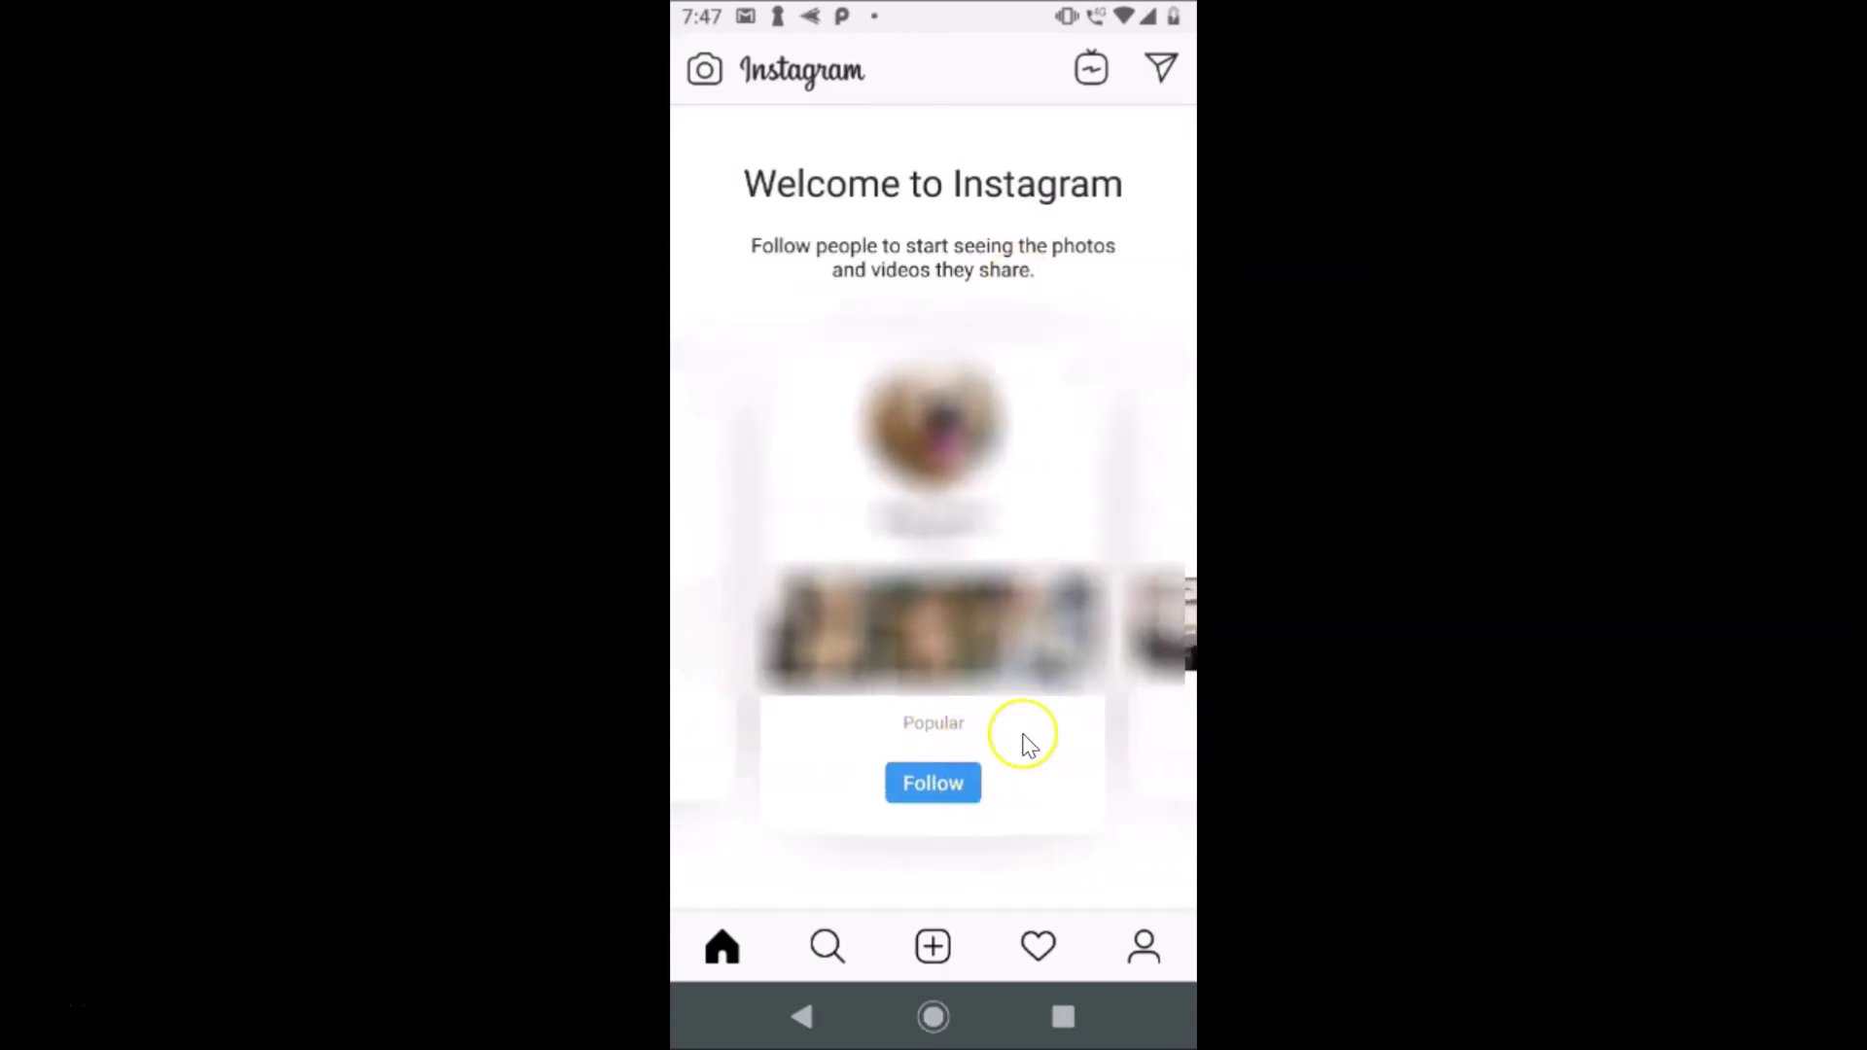
pyautogui.click(1037, 669)
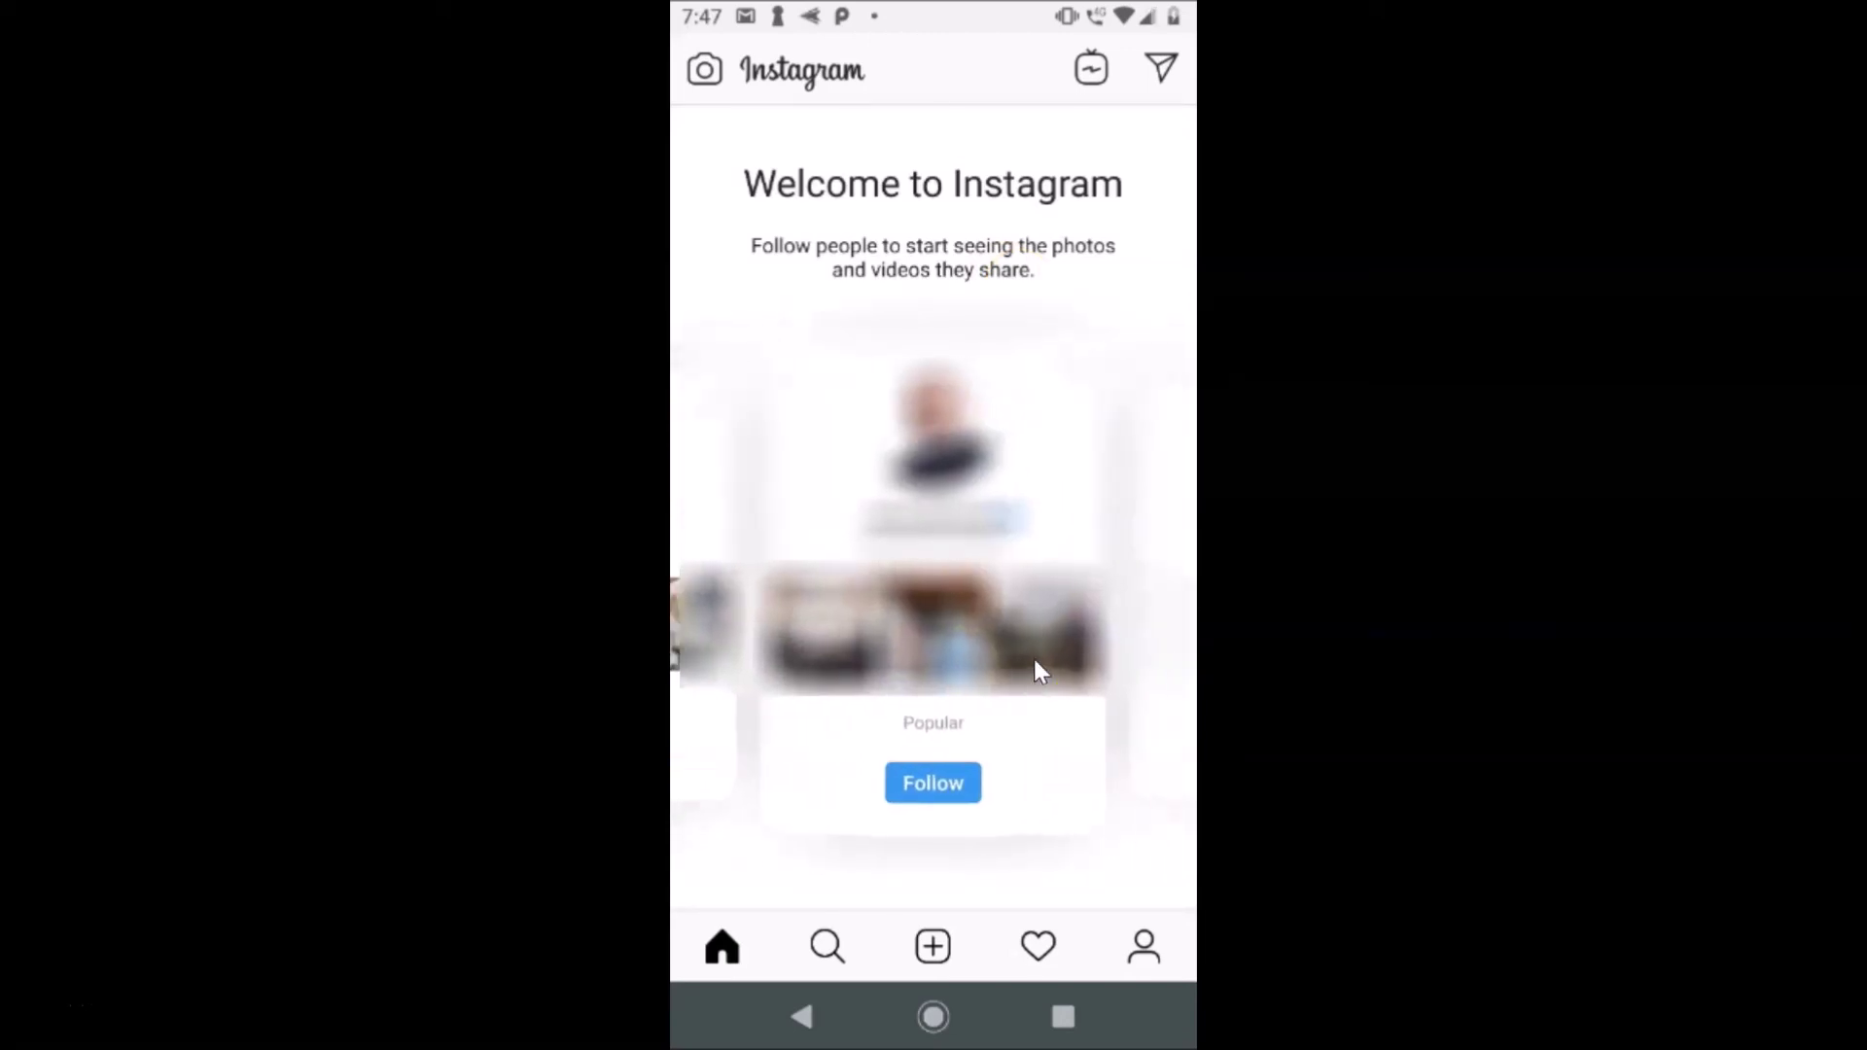
pyautogui.click(1147, 949)
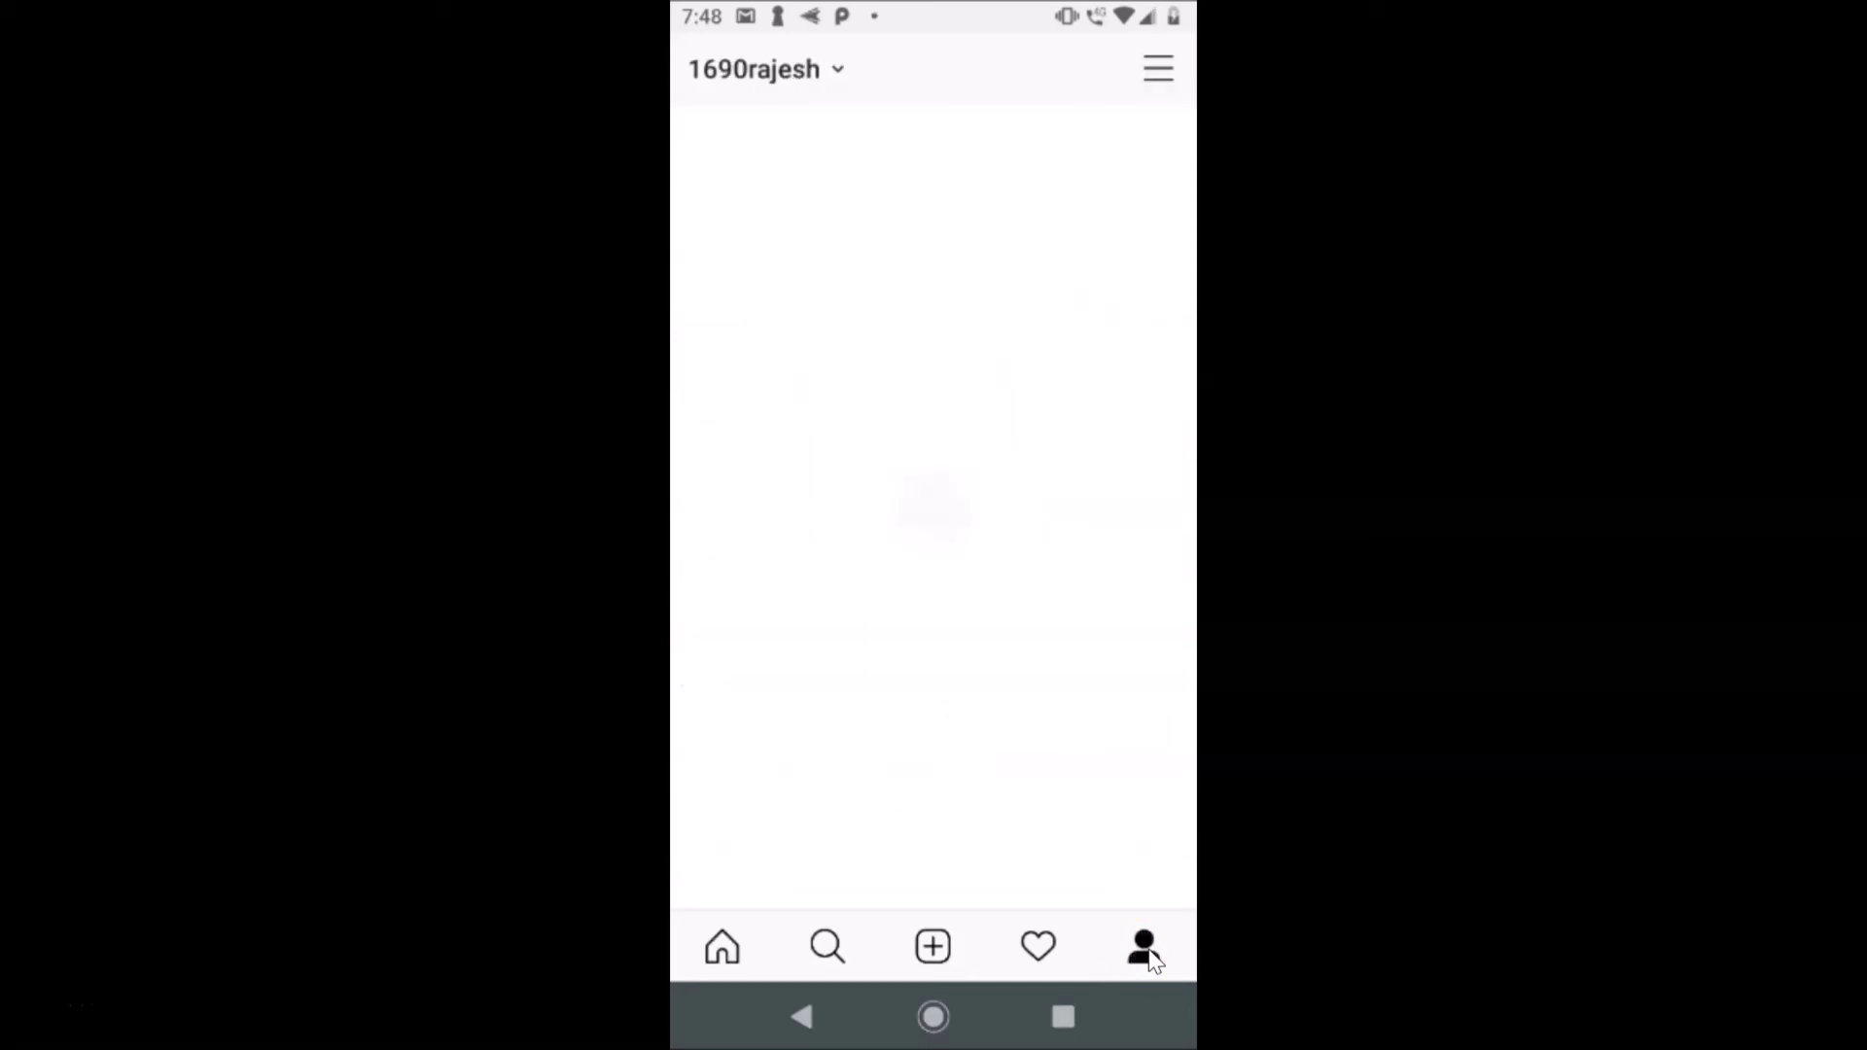